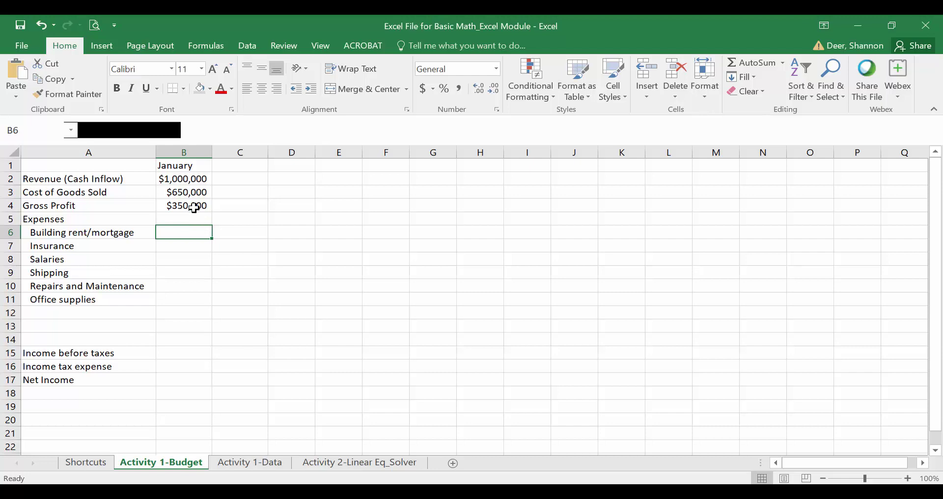
Inspect the existing Revenue, Cost of Goods Sold and Gross Profit formulas on the budget sheet.
{"action": "left_click", "coordinate": [189, 192]}
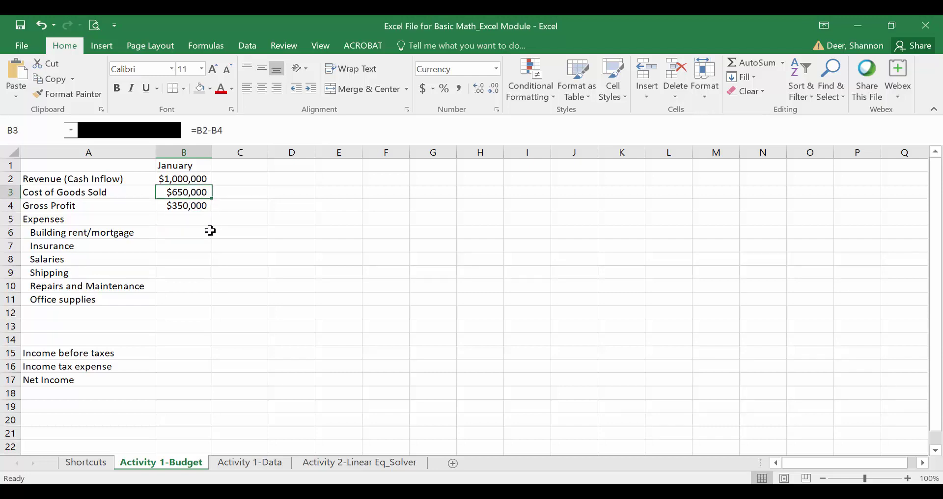
{"action": "key", "text": "Up"}
{"action": "key", "text": "Down"}
{"action": "key", "text": "Up"}
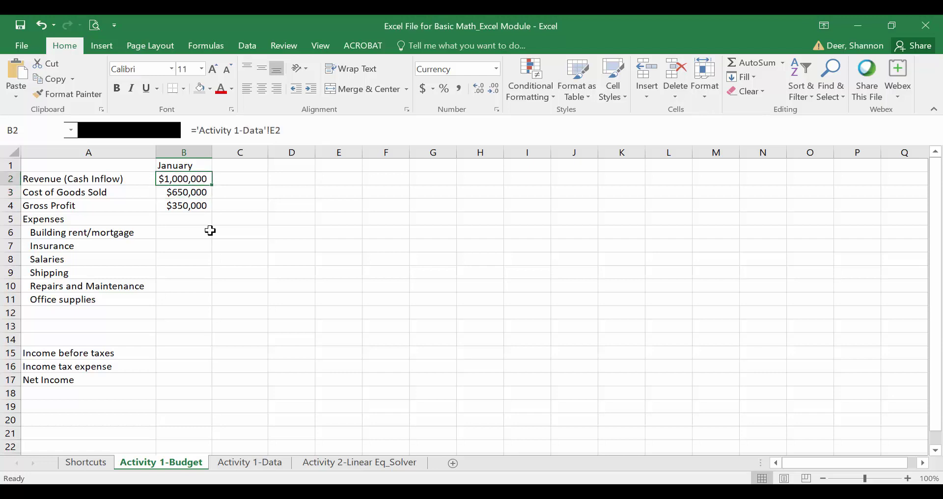
{"action": "key", "text": "Down"}
{"action": "key", "text": "Down"}
{"action": "key", "text": "Up"}
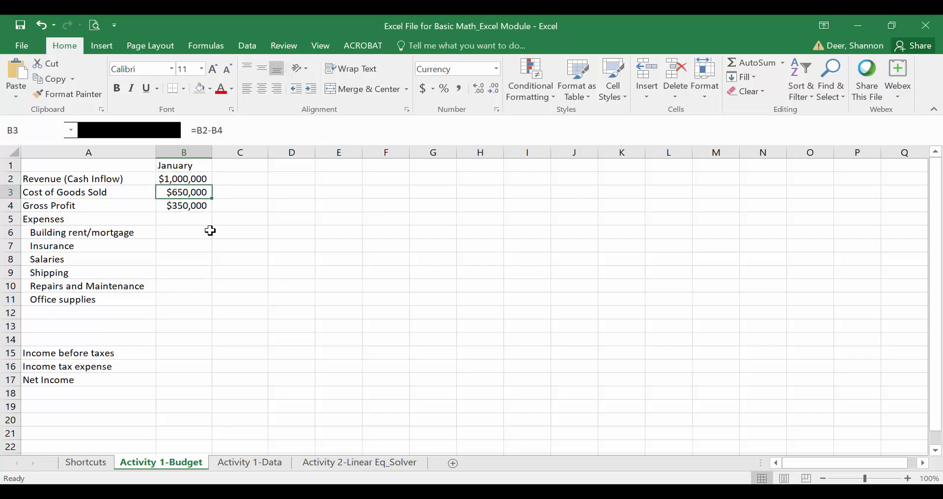
{"action": "key", "text": "Down"}
{"action": "key", "text": "Down"}
{"action": "key", "text": "Down"}
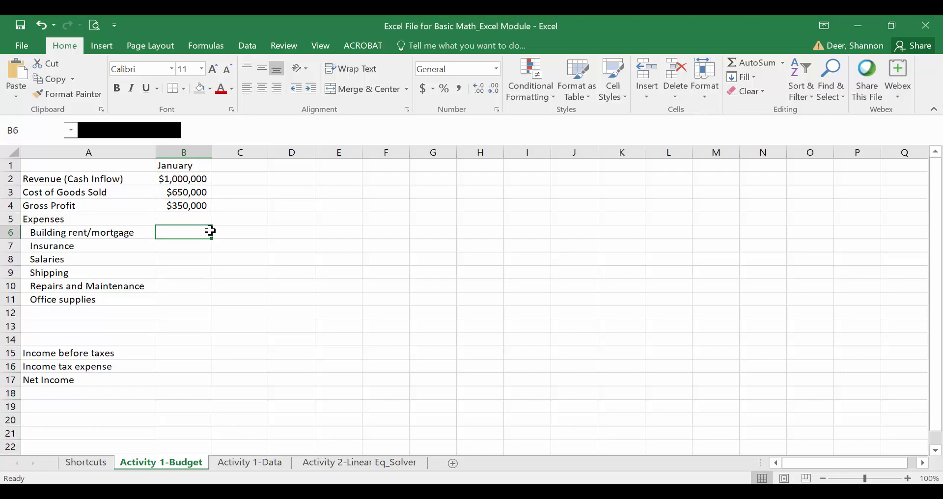
Review the Annual Expenditures table on Activity 1-Data, then return to Activity 1-Budget.
{"action": "key", "text": "ctrl+Page_Down"}
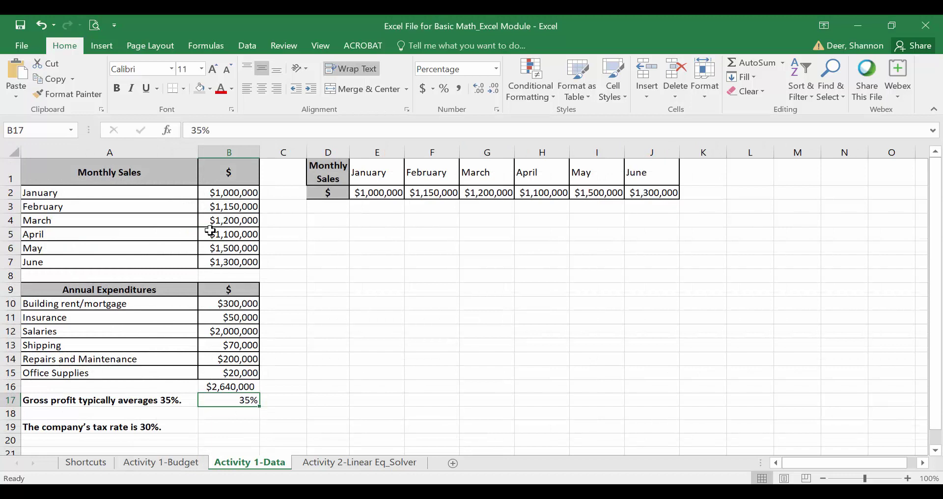
{"action": "key", "text": "Up"}
{"action": "key", "text": "Up"}
{"action": "key", "text": "Up"}
{"action": "key", "text": "Up"}
{"action": "key", "text": "Up"}
{"action": "key", "text": "Up"}
{"action": "key", "text": "Left"}
{"action": "key", "text": "Up"}
{"action": "key", "text": "Up"}
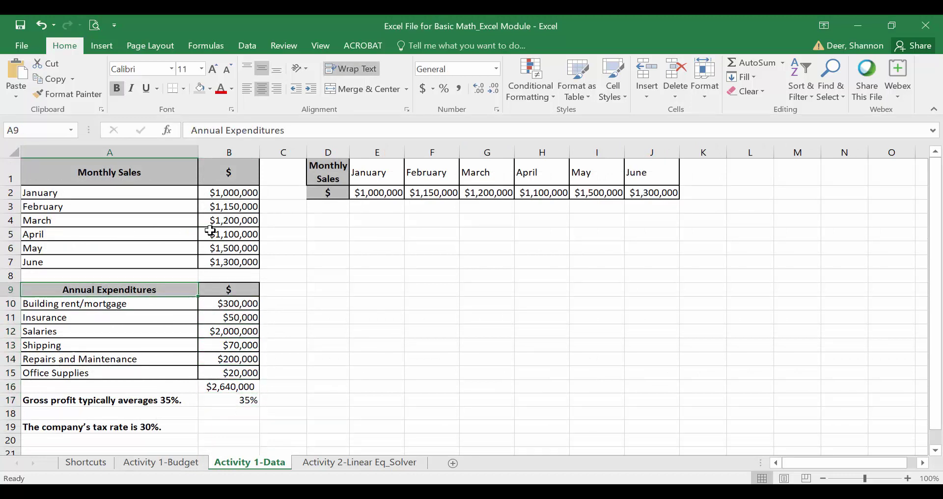
{"action": "key", "text": "Down"}
{"action": "key", "text": "Down"}
{"action": "key", "text": "Down"}
{"action": "key", "text": "Down"}
{"action": "key", "text": "Down"}
{"action": "key", "text": "Down"}
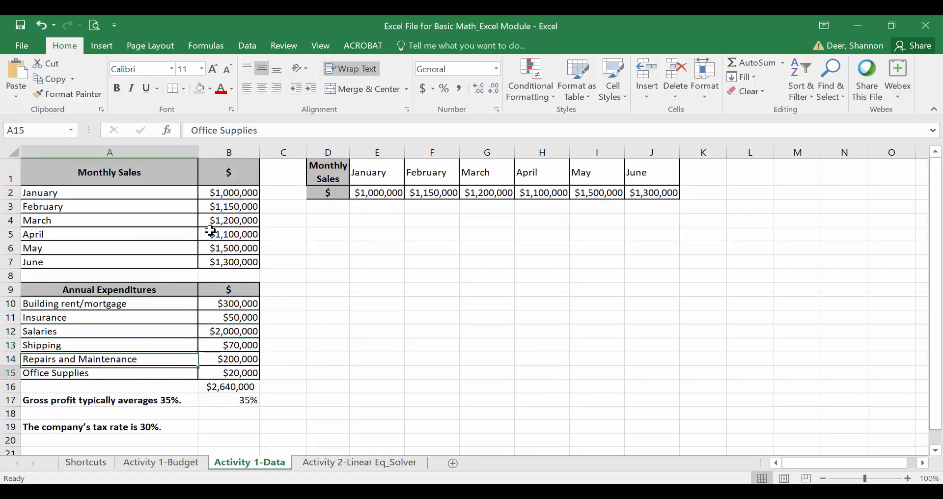
{"action": "key", "text": "Right"}
{"action": "key", "text": "Up"}
{"action": "key", "text": "Up"}
{"action": "key", "text": "Up"}
{"action": "key", "text": "Up"}
{"action": "key", "text": "Up"}
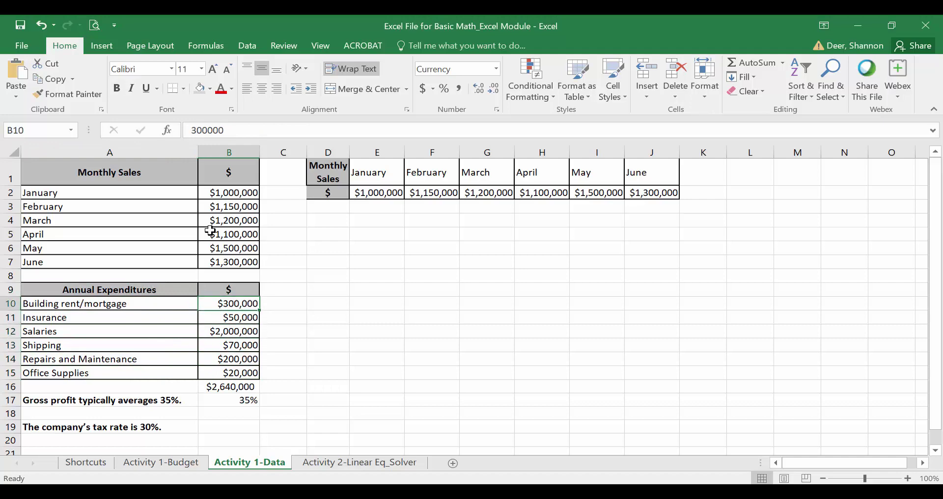
{"action": "key", "text": "ctrl+Page_Up"}
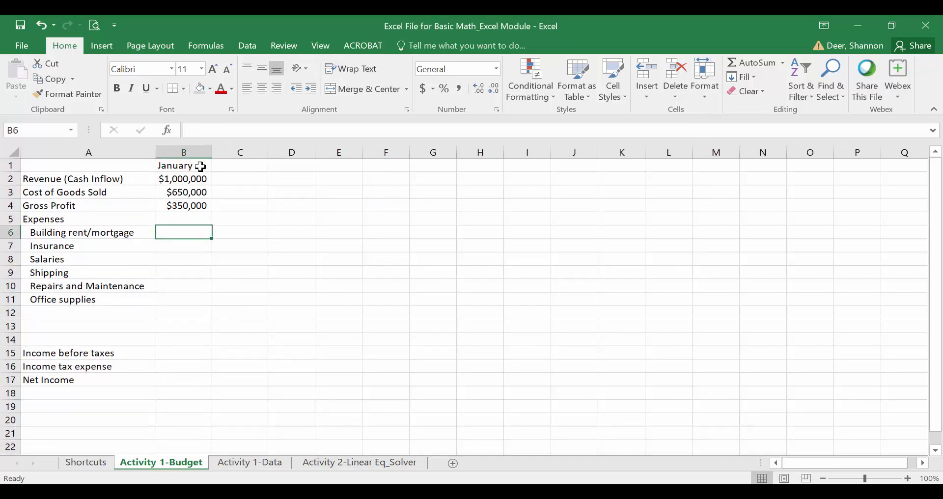
Enter a January rent formula in B6: Activity 1-Data's annual rent in B10 divided by 12.
{"action": "type", "text": "="}
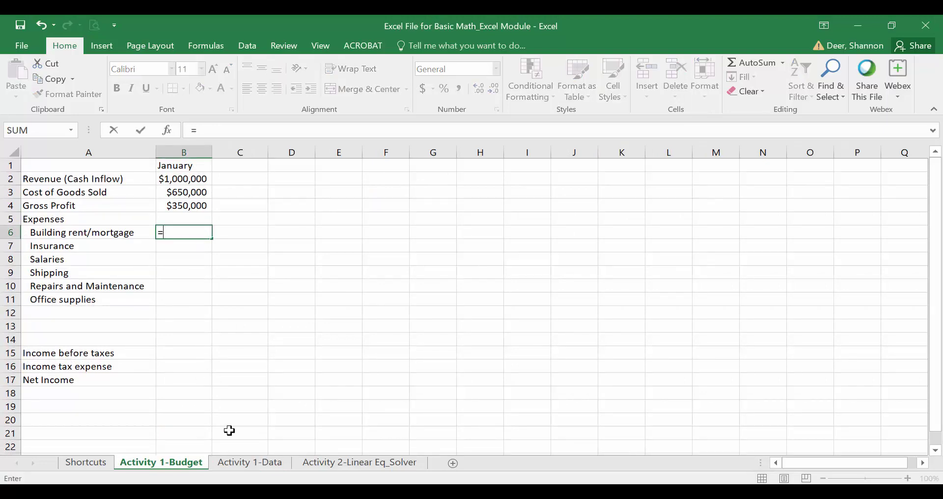
{"action": "left_click", "coordinate": [240, 464]}
{"action": "left_click", "coordinate": [215, 299]}
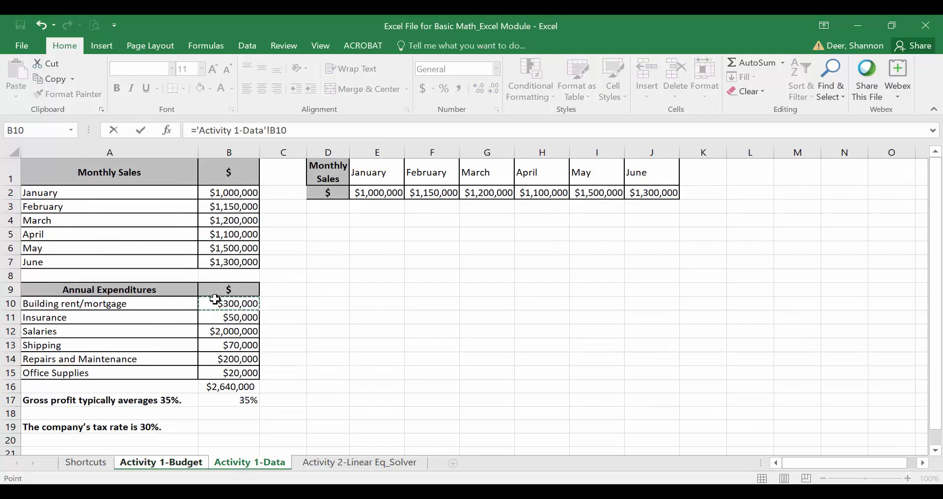
{"action": "type", "text": "/12"}
{"action": "key", "text": "Return"}
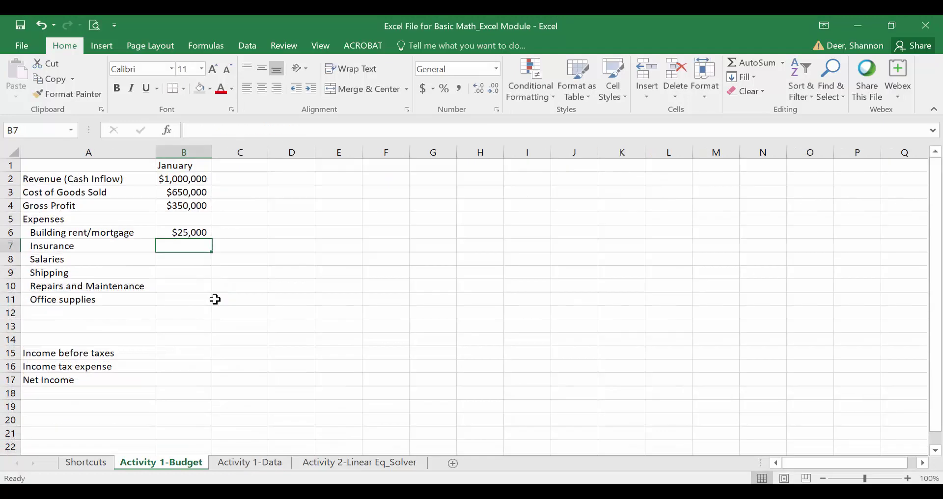
Copy the rent formula into the remaining expense rows and review its /12 divisor.
{"action": "key", "text": "Up"}
{"action": "key", "text": "ctrl+c"}
{"action": "key", "text": "Down"}
{"action": "key", "text": "shift+Down"}
{"action": "key", "text": "shift+Down"}
{"action": "key", "text": "shift+Down"}
{"action": "key", "text": "shift+Down"}
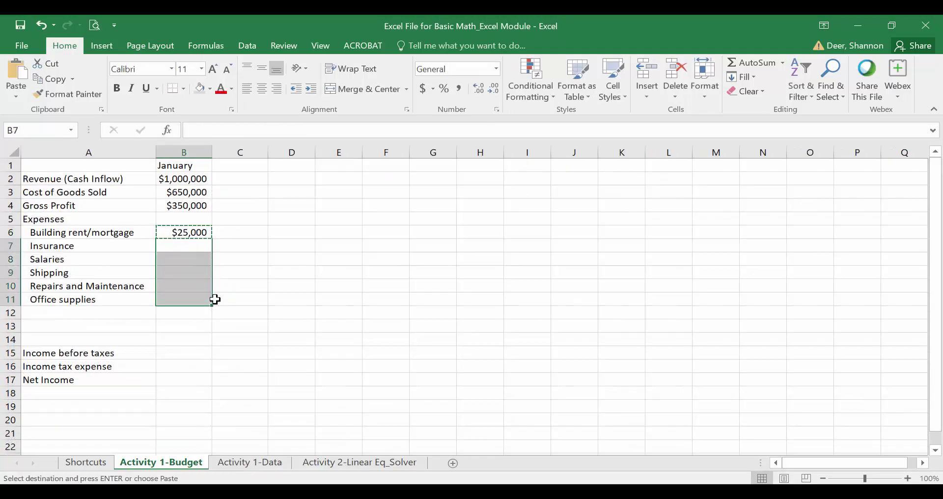
{"action": "key", "text": "ctrl+v"}
{"action": "key", "text": "Up"}
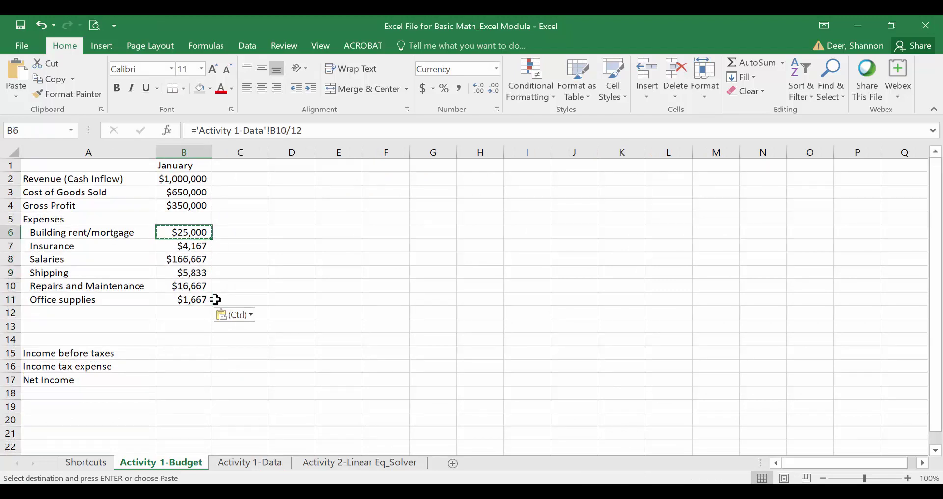
{"action": "key", "text": "F2"}
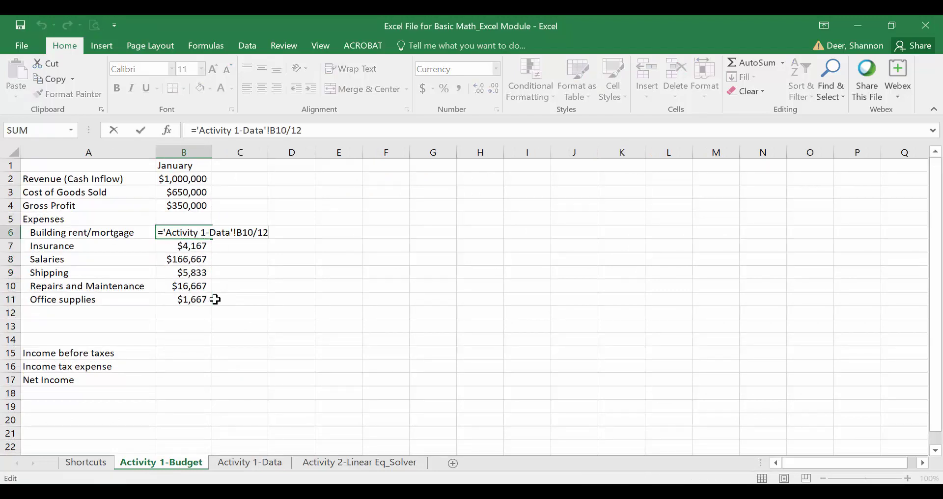
{"action": "key", "text": "Left"}
{"action": "key", "text": "Return"}
Copy the rent formula again, then undo the pasted expense values.
{"action": "key", "text": "Up"}
{"action": "key", "text": "ctrl+c"}
{"action": "key", "text": "Down"}
{"action": "key", "text": "shift+Down"}
{"action": "key", "text": "shift+Down"}
{"action": "key", "text": "shift+Down"}
{"action": "key", "text": "shift+Down"}
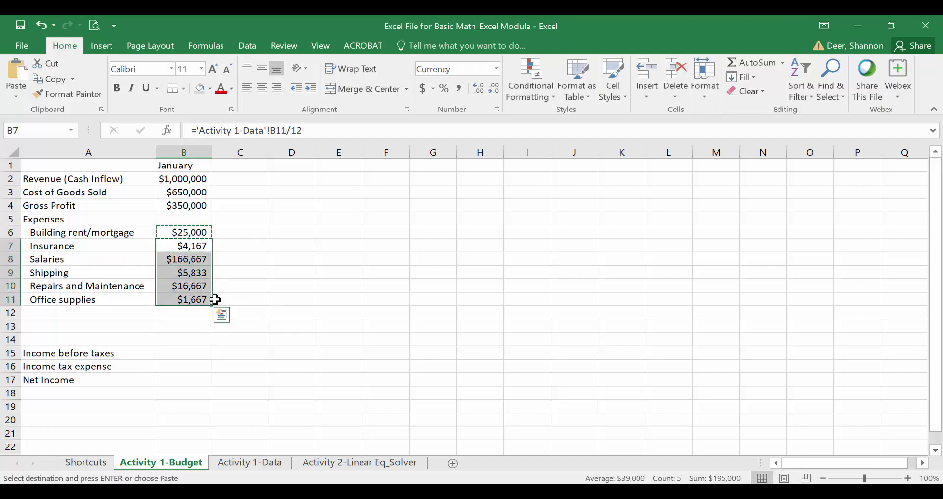
{"action": "key", "text": "Up"}
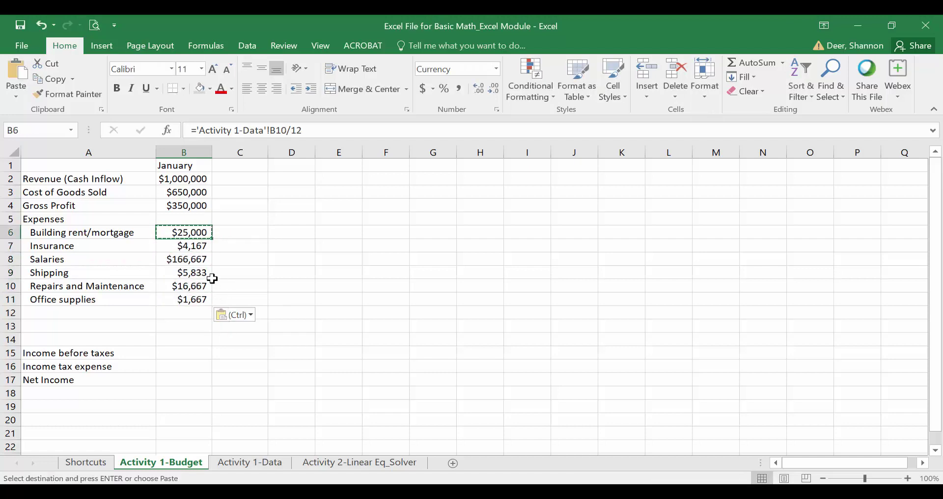
{"action": "key", "text": "Down"}
{"action": "key", "text": "shift+Down"}
{"action": "key", "text": "shift+Down"}
{"action": "key", "text": "shift+Down"}
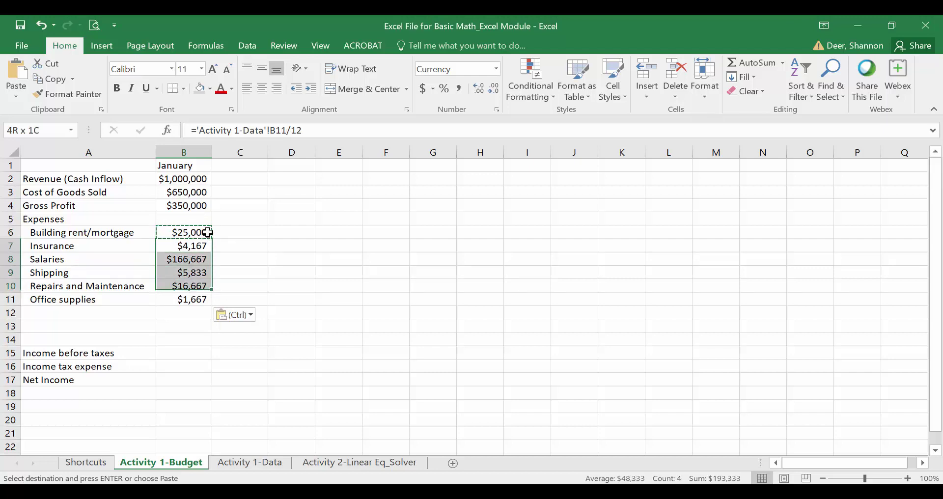
{"action": "key", "text": "ctrl+z"}
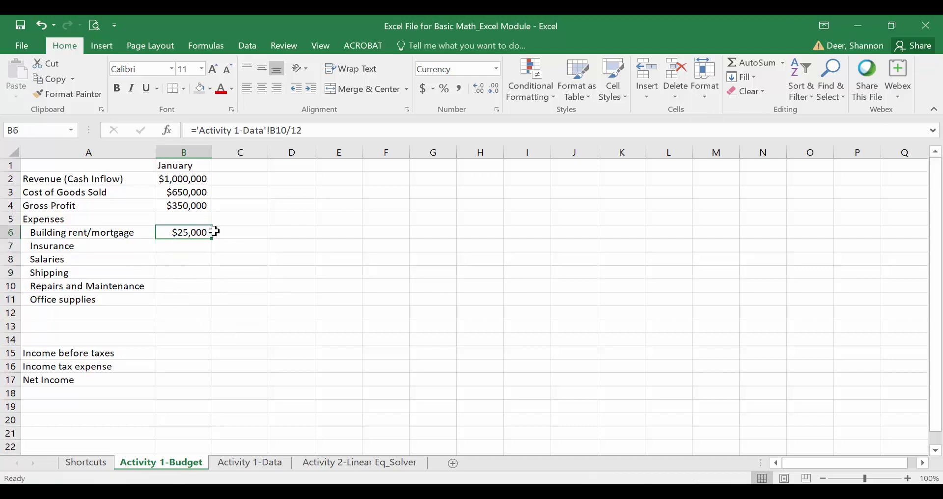
Fill the rent formula down through Office supplies and verify the Salaries and Insurance references.
{"action": "double_click", "coordinate": [212, 239]}
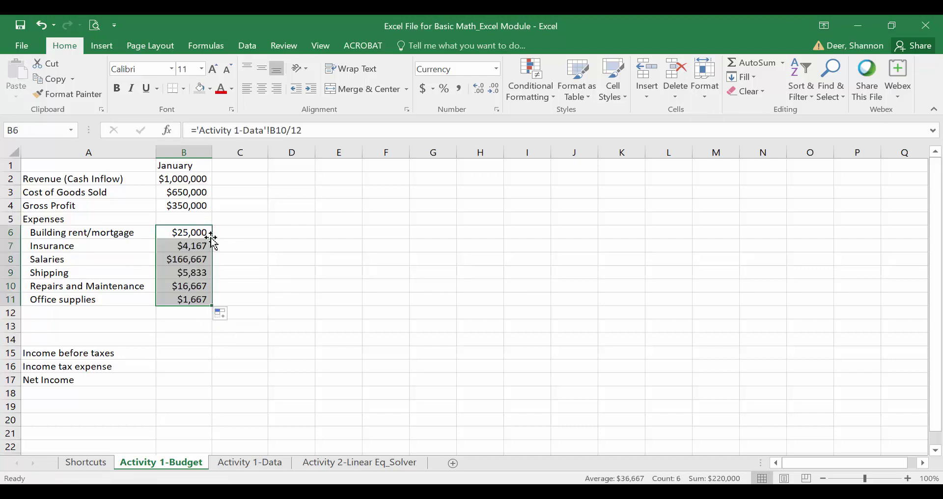
{"action": "left_click", "coordinate": [189, 256]}
{"action": "left_click", "coordinate": [190, 251]}
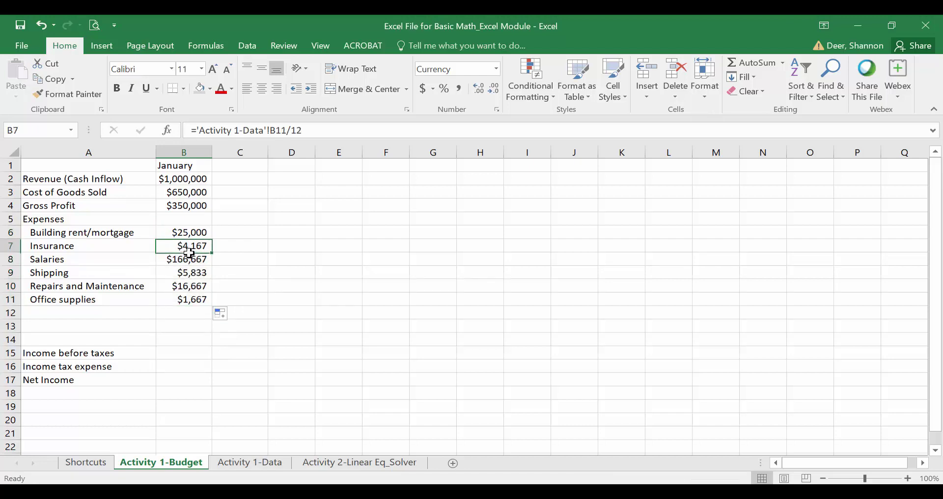
{"action": "double_click", "coordinate": [189, 253]}
{"action": "key", "text": "Return"}
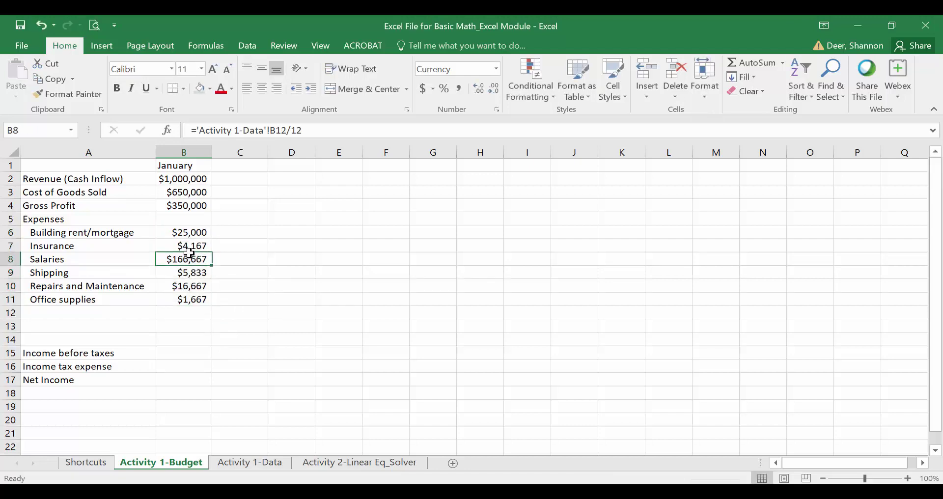
{"action": "left_click", "coordinate": [176, 355]}
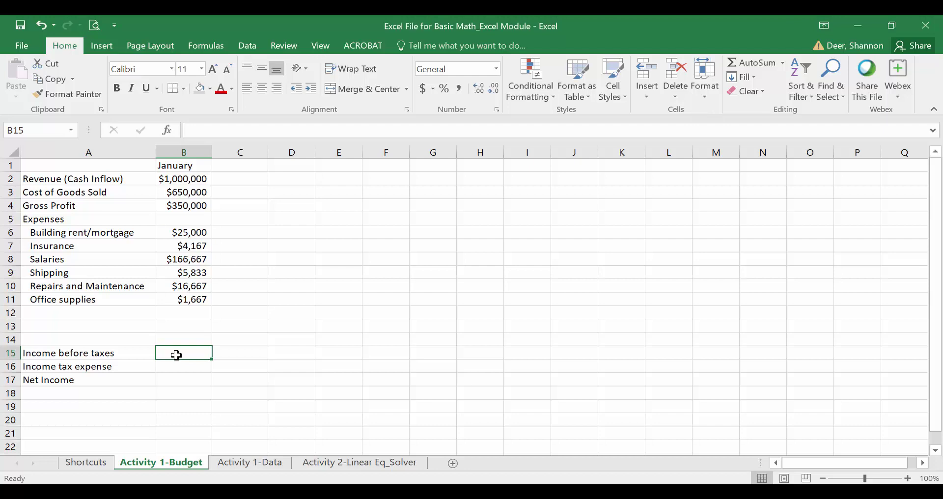
Enter =B4-SUM(B6:B11) in B15, giving Income before taxes of $130,000.
{"action": "type", "text": "="}
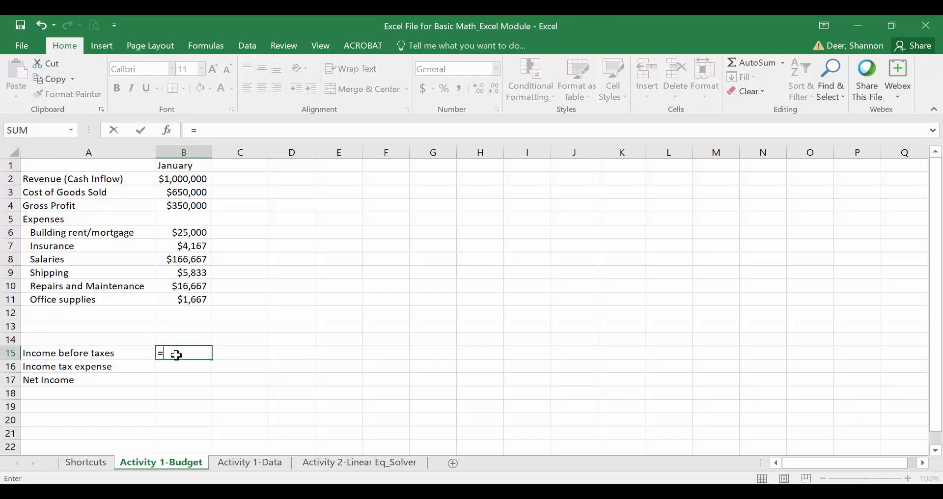
{"action": "key", "text": "Up"}
{"action": "key", "text": "Up"}
{"action": "key", "text": "Up"}
{"action": "key", "text": "Up"}
{"action": "key", "text": "Up"}
{"action": "key", "text": "Up"}
{"action": "key", "text": "Up"}
{"action": "key", "text": "Up"}
{"action": "key", "text": "Up"}
{"action": "key", "text": "Up"}
{"action": "key", "text": "Up"}
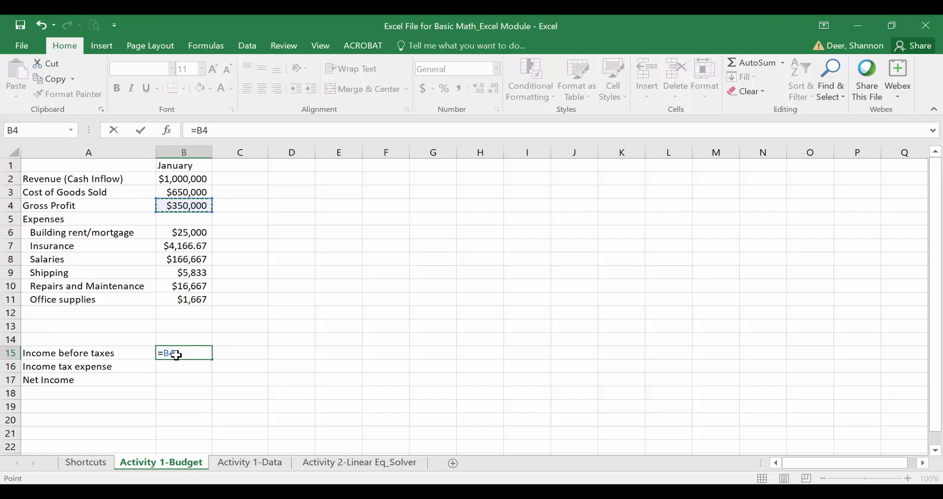
{"action": "type", "text": "-SUM("}
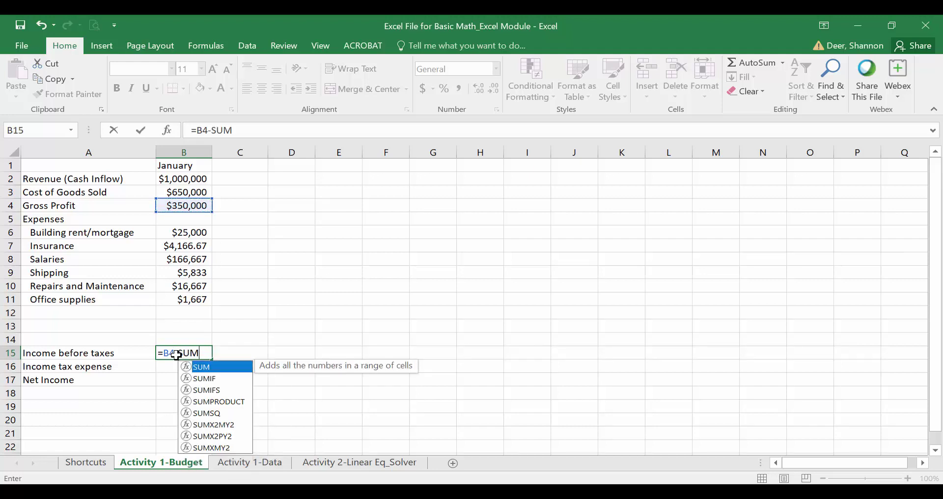
{"action": "key", "text": "Up"}
{"action": "key", "text": "Up"}
{"action": "key", "text": "Up"}
{"action": "key", "text": "Up"}
{"action": "key", "text": "shift+Up"}
{"action": "key", "text": "shift+Up"}
{"action": "key", "text": "shift+Up"}
{"action": "key", "text": "shift+Up"}
{"action": "key", "text": "shift+Up"}
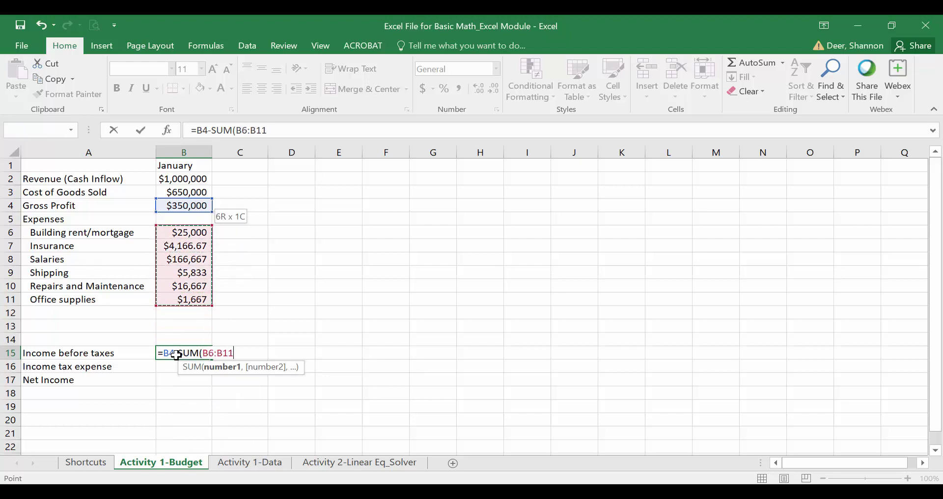
{"action": "type", "text": ")"}
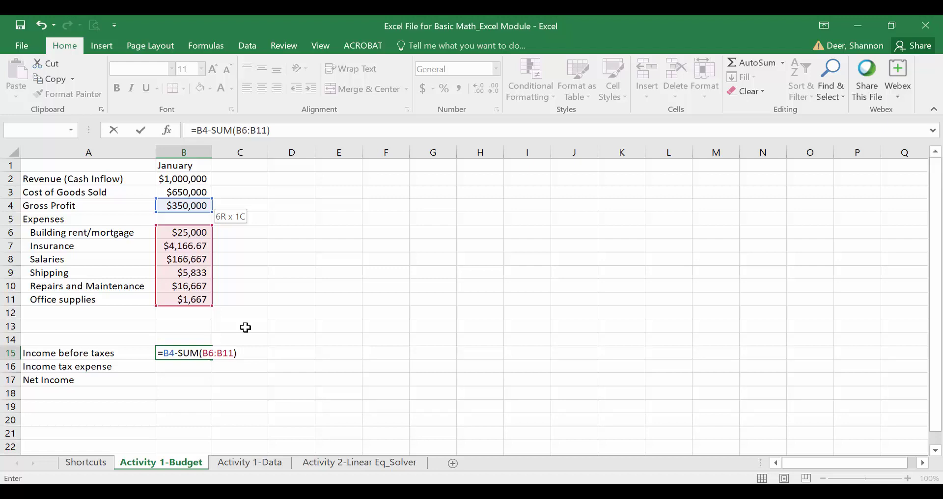
{"action": "key", "text": "Return"}
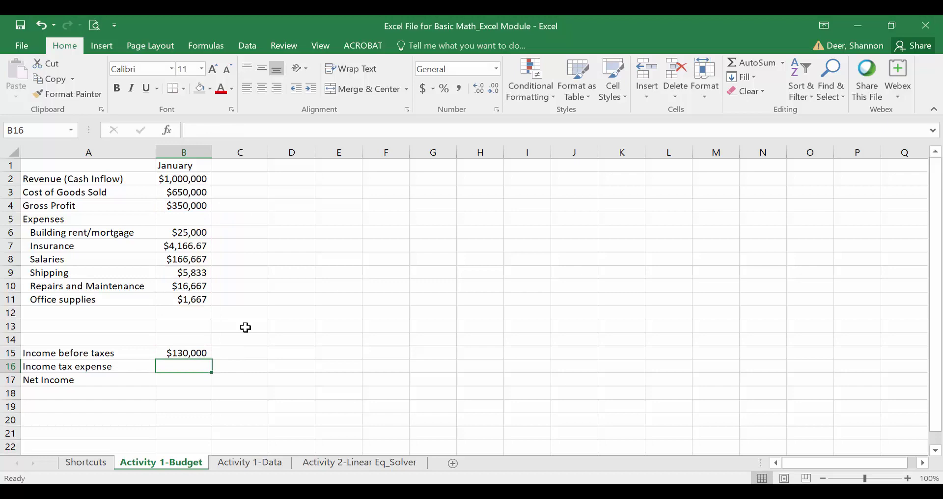
Enter 0.3 in Activity 1-Data cell B19, format it as 30%, and return to the budget sheet.
{"action": "key", "text": "ctrl+Page_Down"}
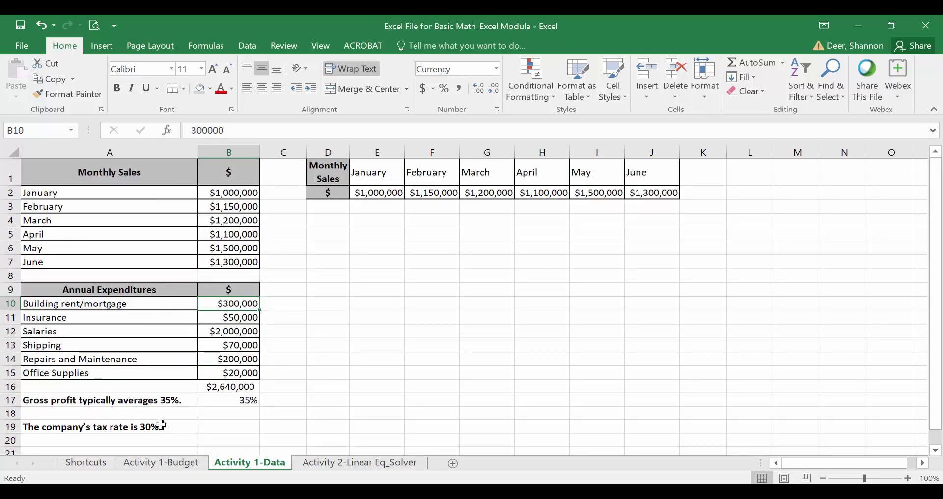
{"action": "left_click", "coordinate": [208, 429]}
{"action": "type", "text": "."}
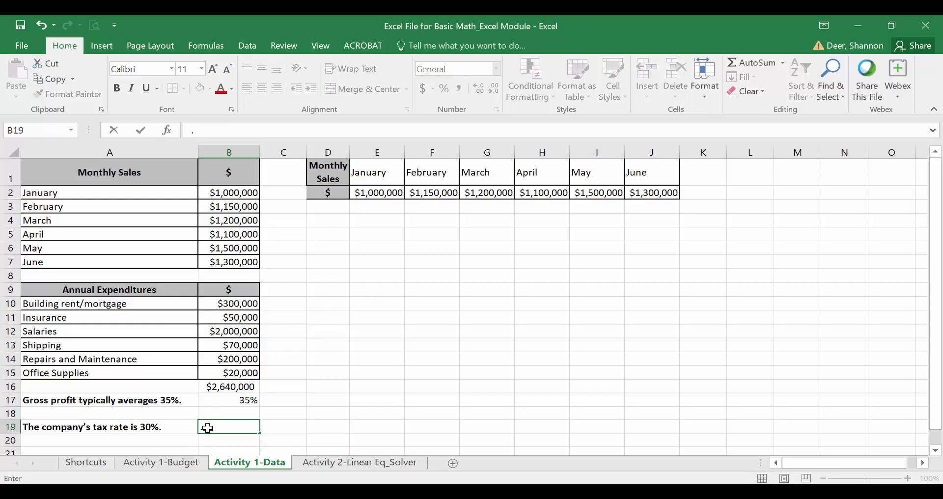
{"action": "type", "text": "30"}
{"action": "key", "text": "Return"}
{"action": "left_click", "coordinate": [211, 426]}
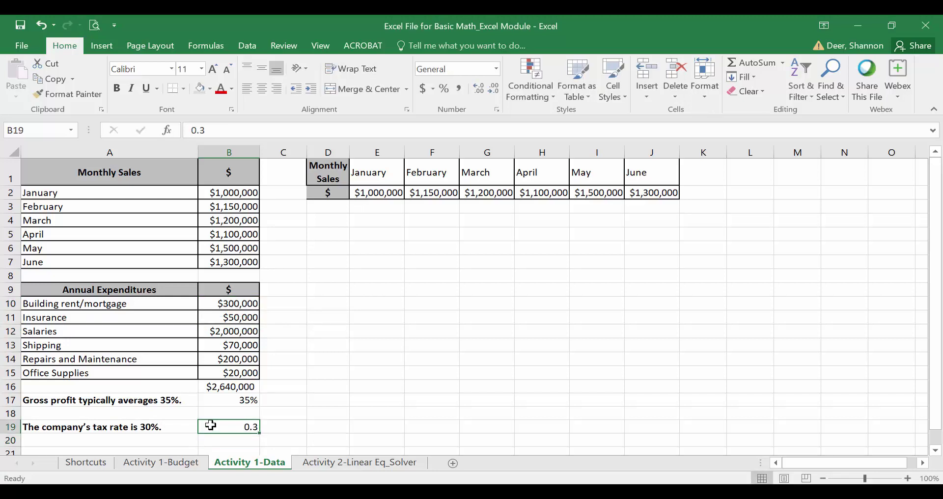
{"action": "left_click", "coordinate": [445, 93]}
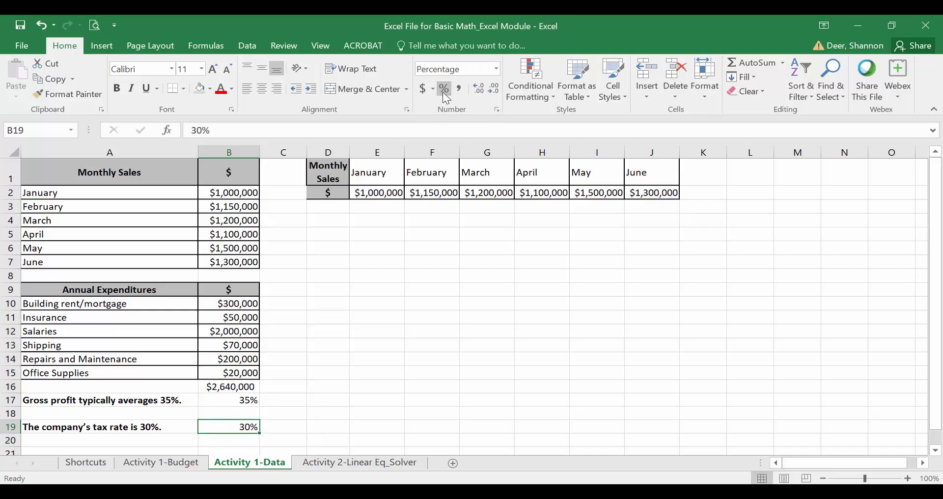
{"action": "key", "text": "ctrl+Page_Up"}
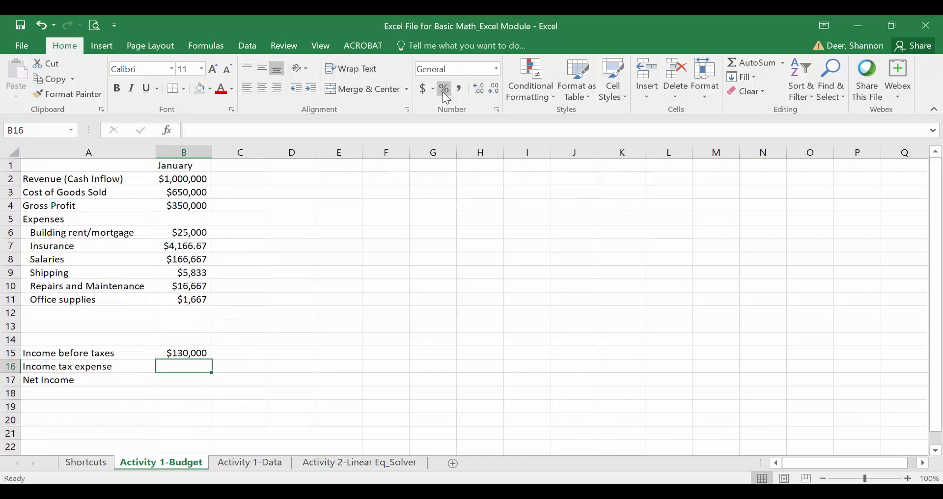
Compute Income tax expense in B16 as B15 times Activity 1-Data's B19 tax rate ($39,000).
{"action": "type", "text": "="}
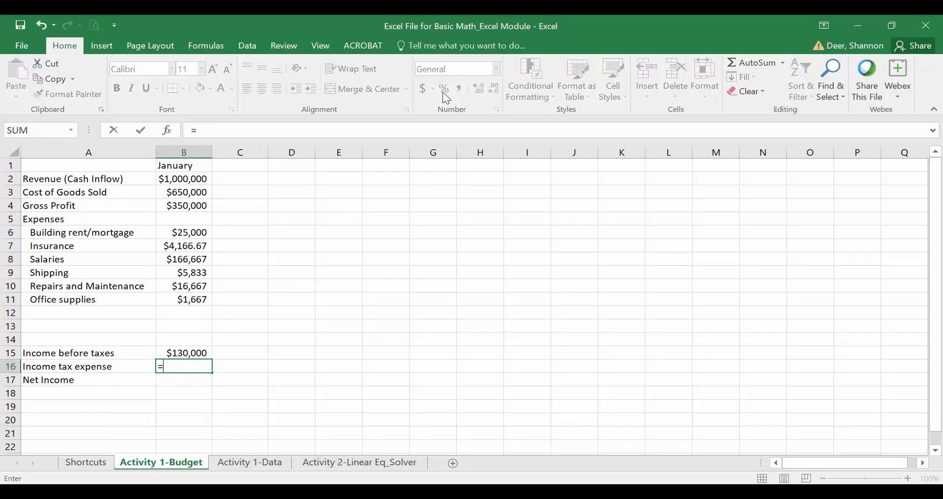
{"action": "key", "text": "Up"}
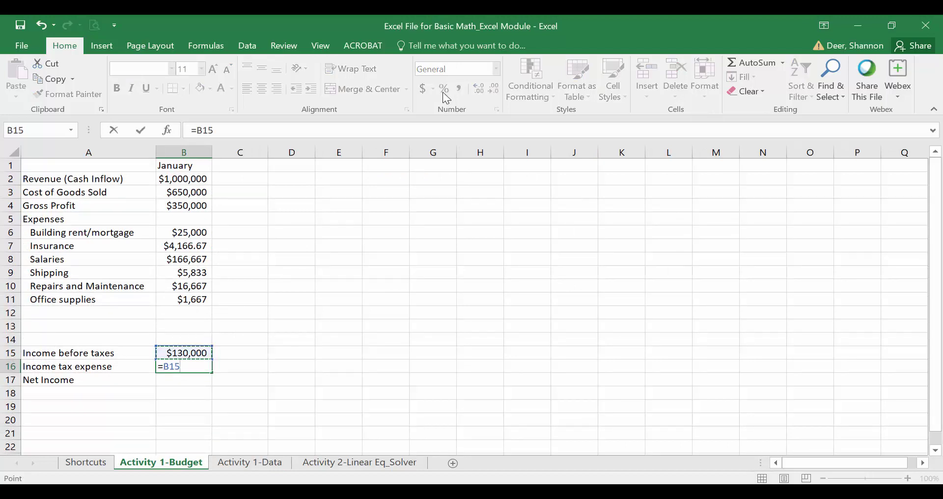
{"action": "type", "text": "*"}
{"action": "key", "text": "ctrl+Page_Down"}
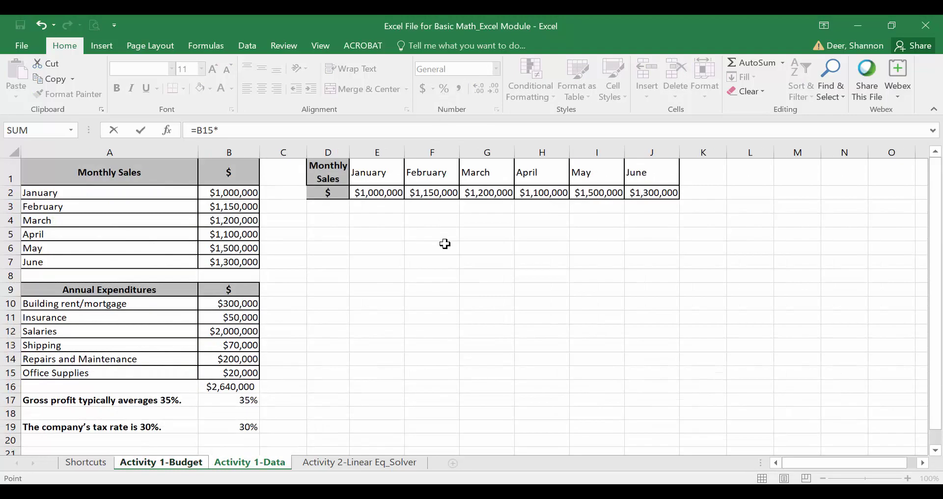
{"action": "left_click", "coordinate": [228, 428]}
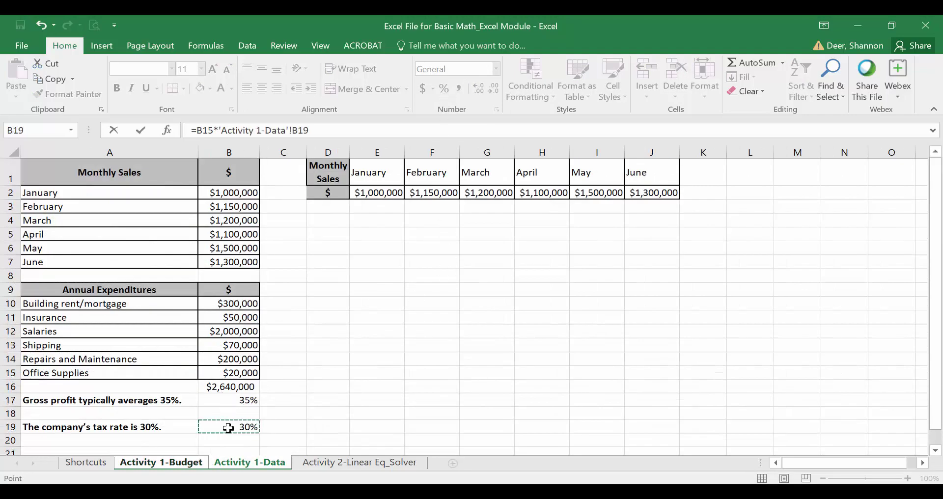
{"action": "key", "text": "Return"}
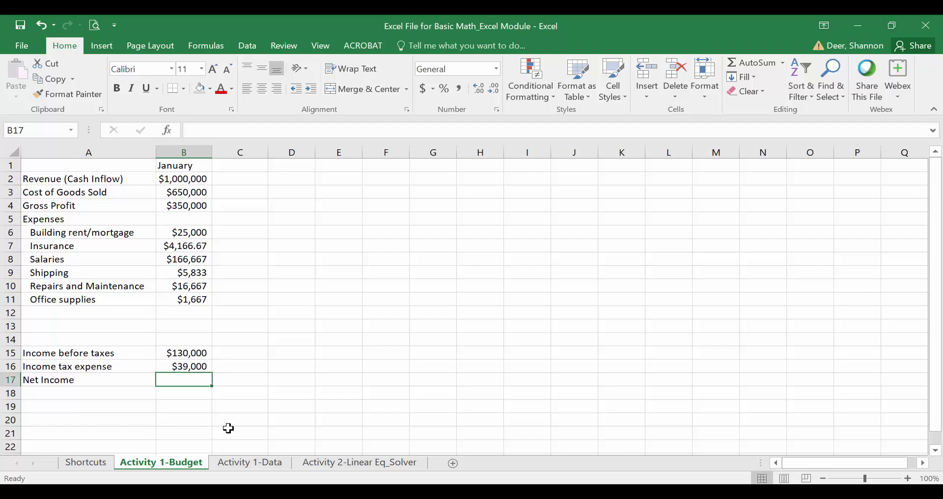
Compute Net Income in B17 as B15 minus B16, giving $91,000.
{"action": "type", "text": "="}
{"action": "key", "text": "Up"}
{"action": "key", "text": "Up"}
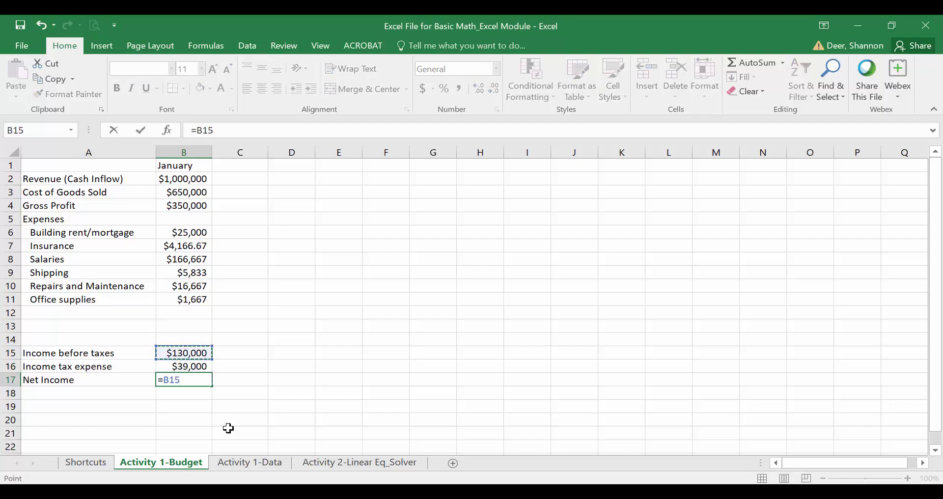
{"action": "type", "text": "-"}
{"action": "key", "text": "Up"}
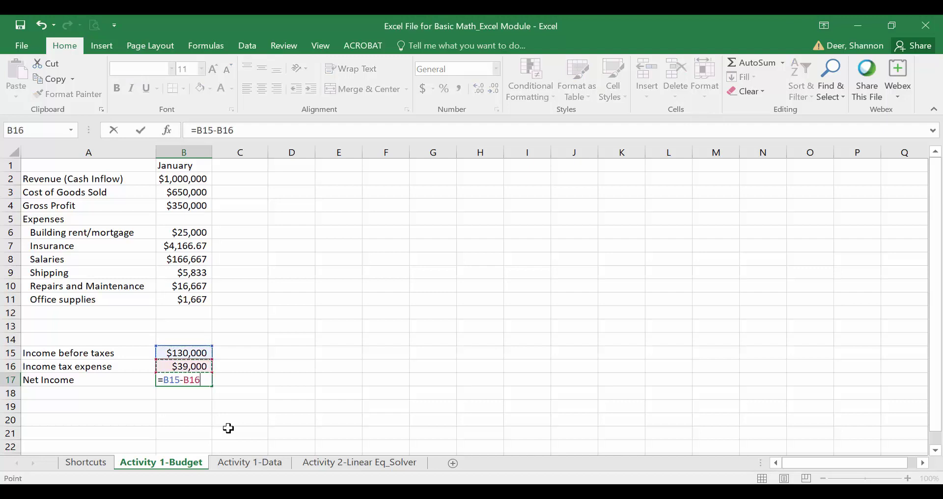
{"action": "key", "text": "Return"}
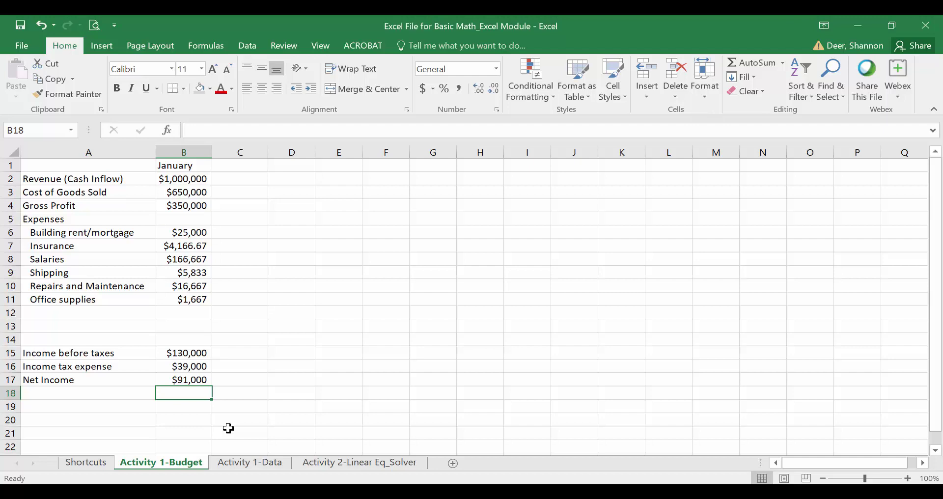
{"action": "key", "text": "Up"}
{"action": "key", "text": "Up"}
{"action": "key", "text": "Up"}
{"action": "key", "text": "Up"}
{"action": "key", "text": "Up"}
{"action": "key", "text": "Up"}
{"action": "key", "text": "Up"}
{"action": "key", "text": "Up"}
{"action": "key", "text": "Up"}
{"action": "key", "text": "Up"}
{"action": "key", "text": "Up"}
{"action": "key", "text": "Up"}
{"action": "key", "text": "Up"}
{"action": "key", "text": "Up"}
{"action": "key", "text": "Up"}
{"action": "key", "text": "Up"}
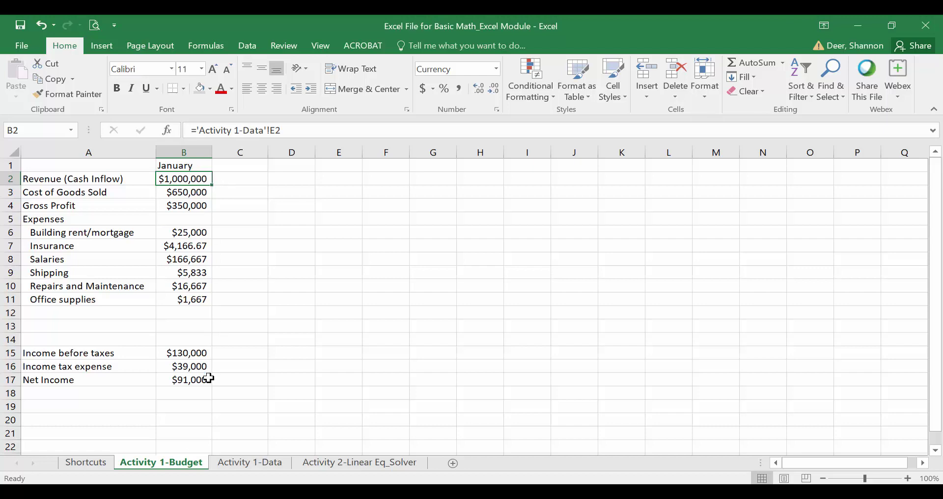
Paint B2's whole-dollar currency format onto B3:B17 so Insurance shows $4,167.
{"action": "left_click", "coordinate": [75, 94]}
{"action": "mouse_move", "coordinate": [196, 192]}
{"action": "left_mouse_down"}
{"action": "mouse_move", "coordinate": [200, 396]}
{"action": "mouse_move", "coordinate": [196, 381]}
{"action": "left_mouse_up"}
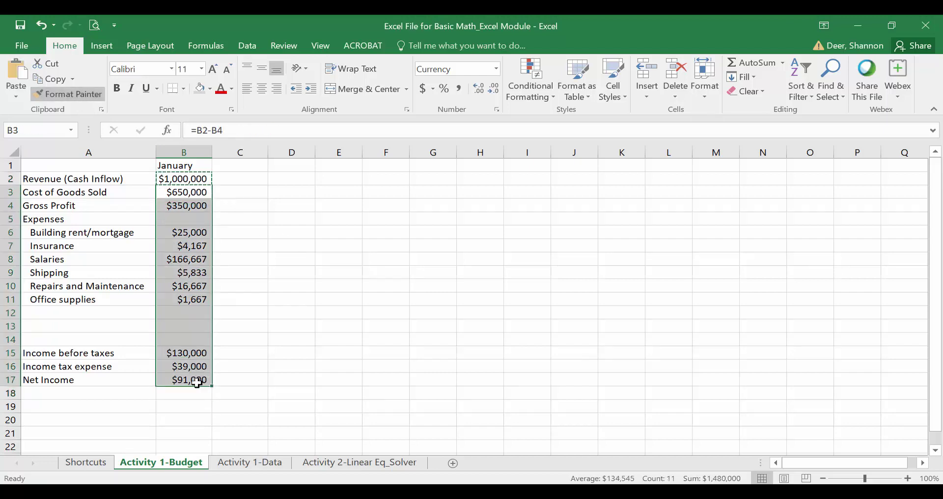
{"action": "left_click", "coordinate": [191, 178]}
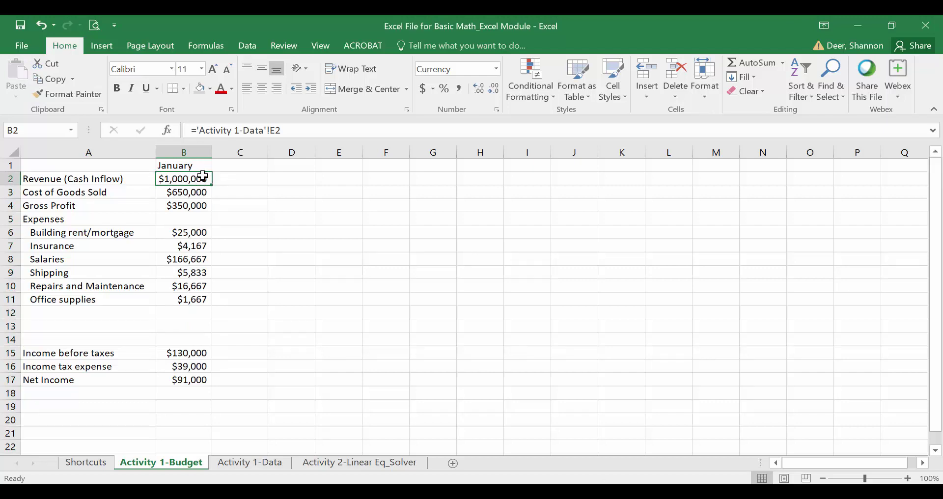
{"action": "left_click", "coordinate": [66, 93]}
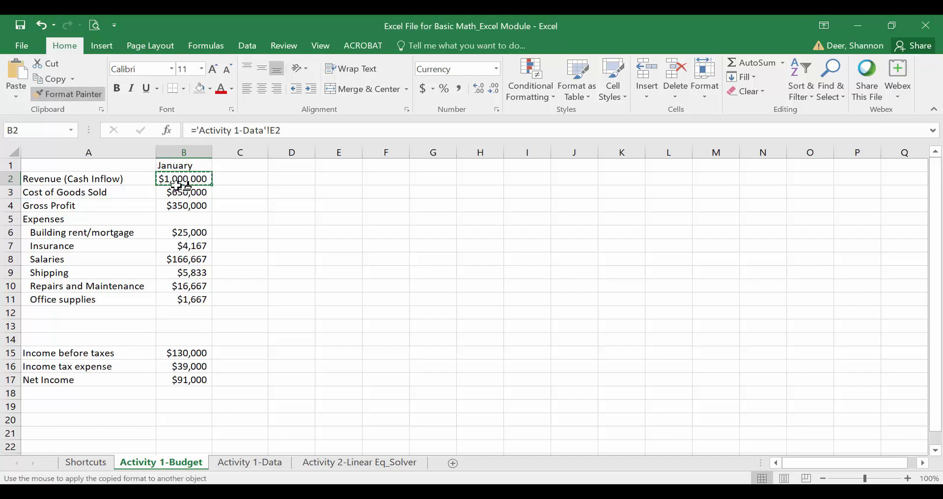
{"action": "mouse_move", "coordinate": [186, 188]}
{"action": "left_mouse_down"}
{"action": "mouse_move", "coordinate": [206, 354]}
{"action": "mouse_move", "coordinate": [197, 383]}
{"action": "left_mouse_up"}
{"action": "left_click", "coordinate": [197, 178]}
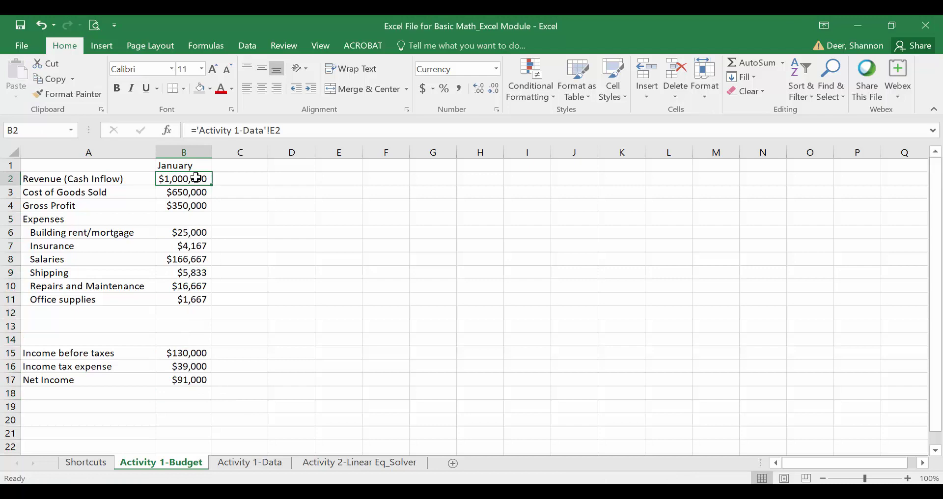
Center the January header in B1 and give it a light fill and all borders.
{"action": "left_click", "coordinate": [190, 164]}
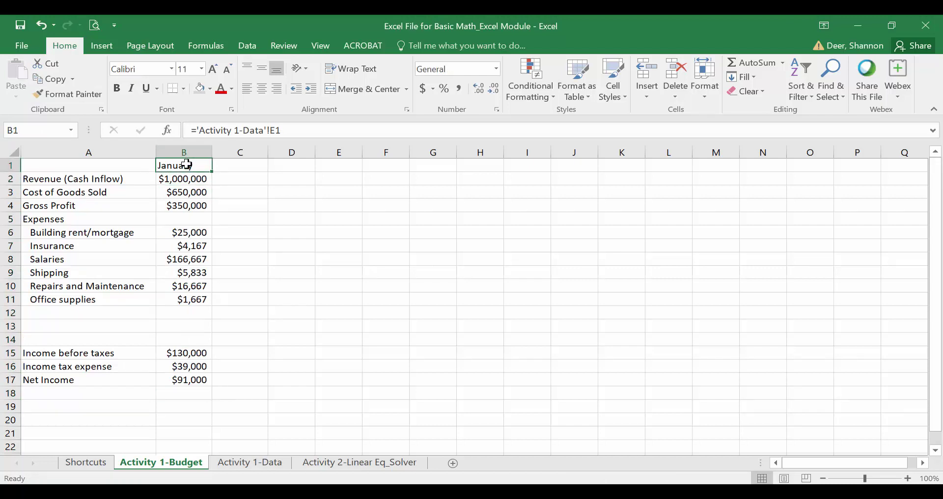
{"action": "left_click", "coordinate": [263, 91]}
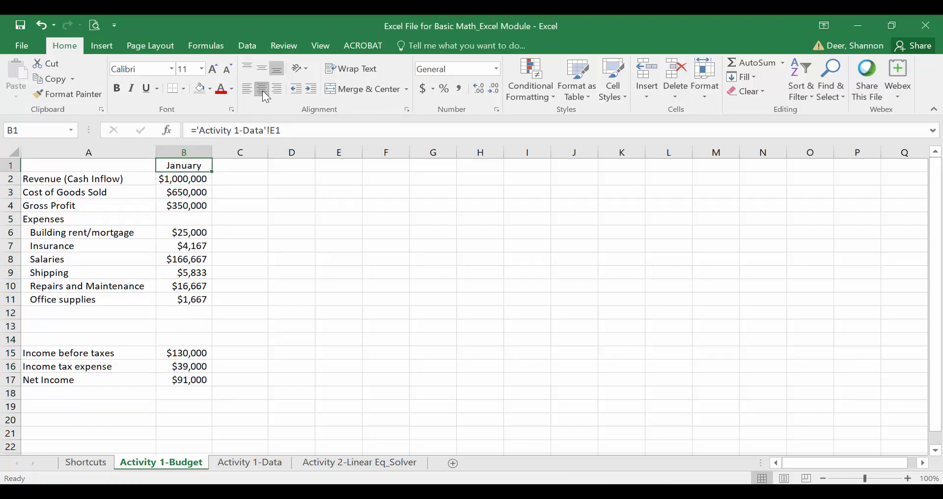
{"action": "left_click", "coordinate": [198, 92]}
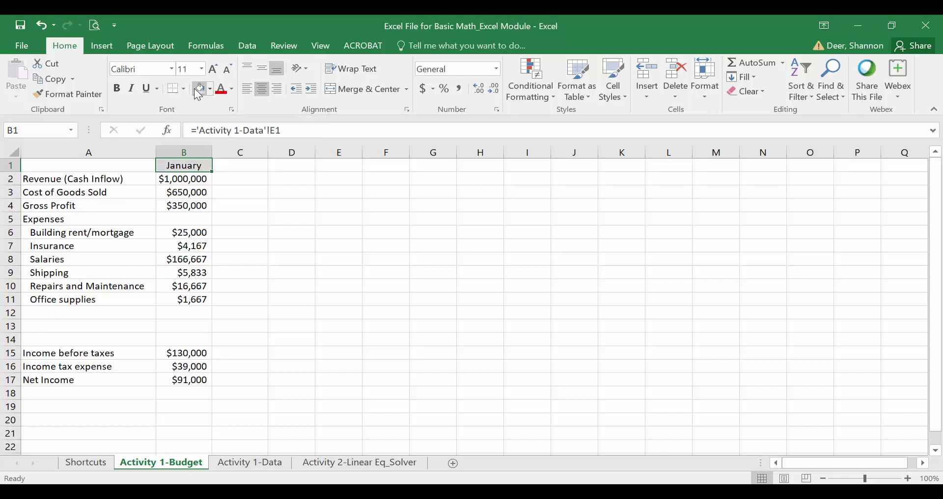
{"action": "left_click", "coordinate": [184, 89]}
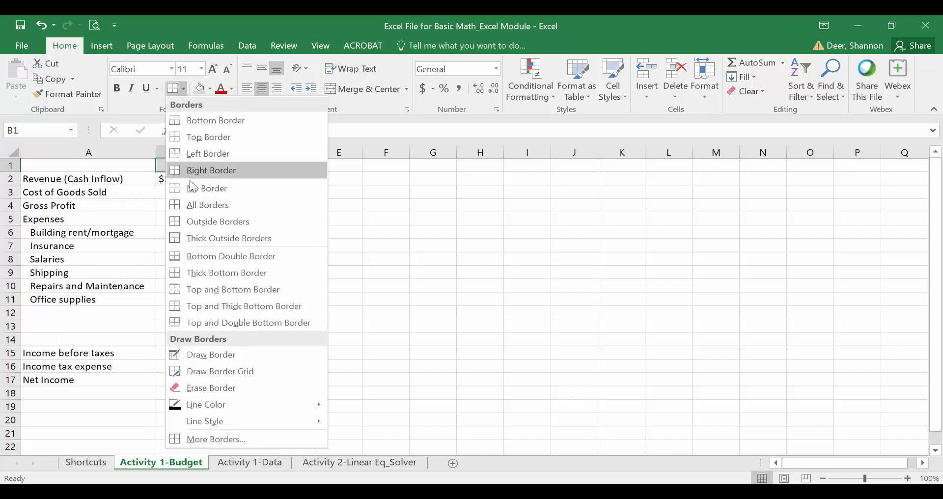
{"action": "left_click", "coordinate": [191, 210]}
{"action": "left_click", "coordinate": [252, 166]}
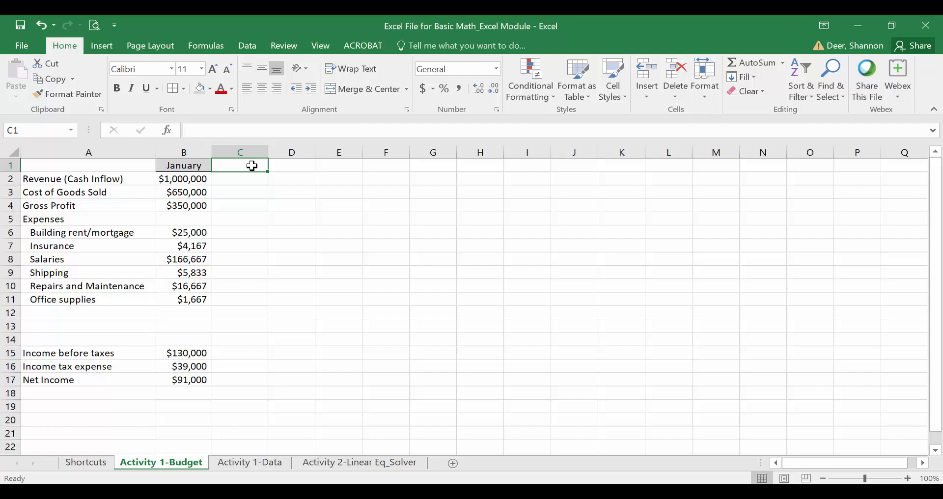
Bold the January header, then browse table styles without applying one.
{"action": "key", "text": "Left"}
{"action": "key", "text": "ctrl+b"}
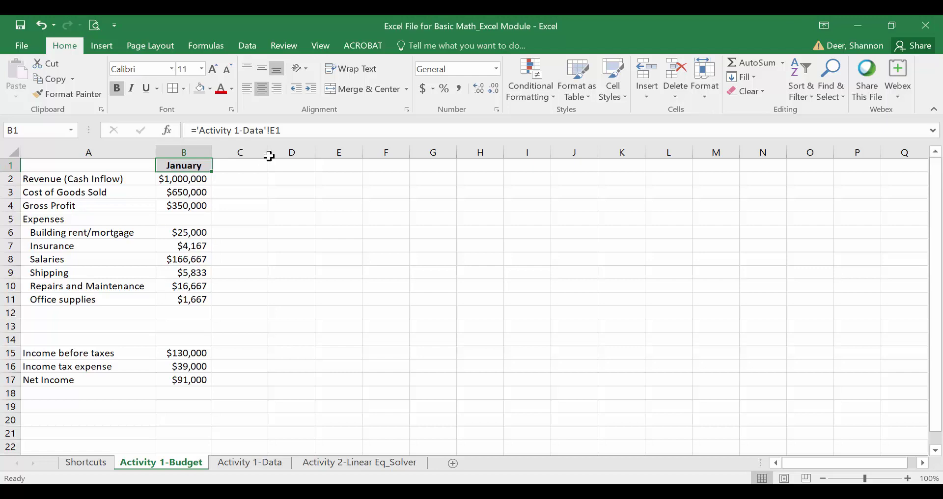
{"action": "left_click", "coordinate": [574, 97]}
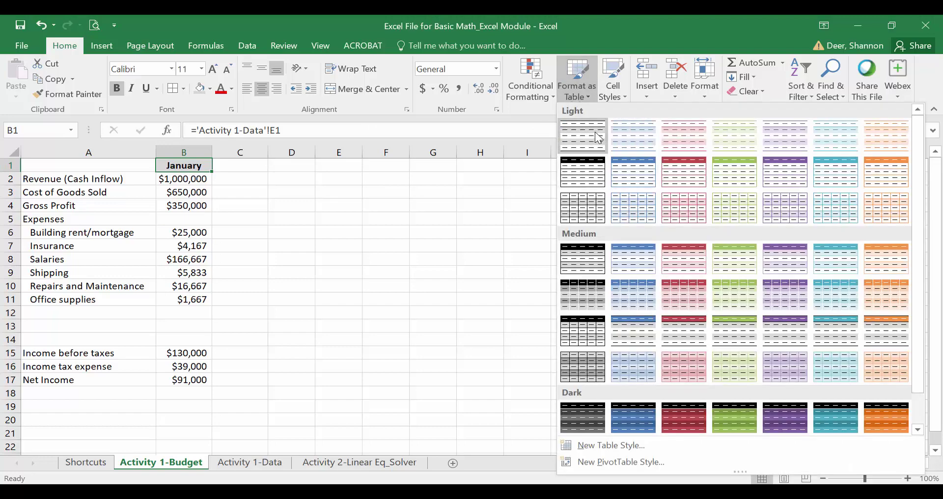
{"action": "left_click", "coordinate": [399, 212]}
{"action": "left_click", "coordinate": [227, 162]}
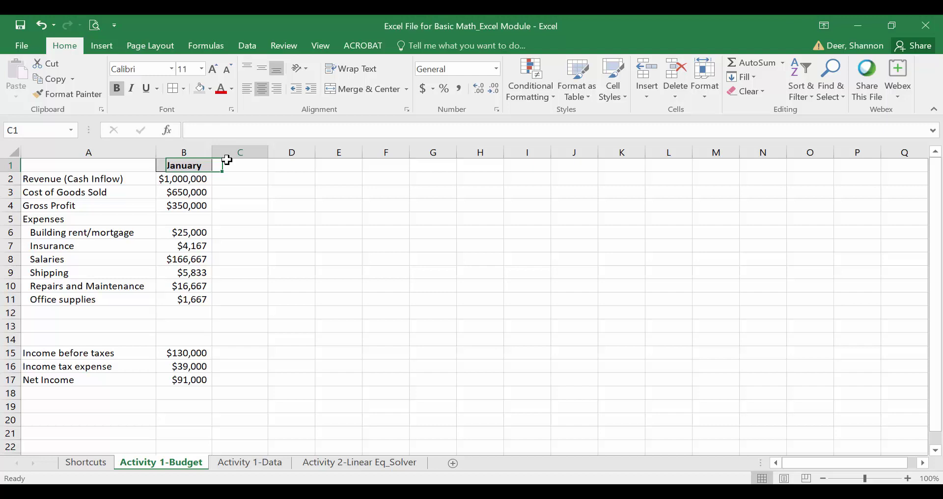
{"action": "key", "text": "Left"}
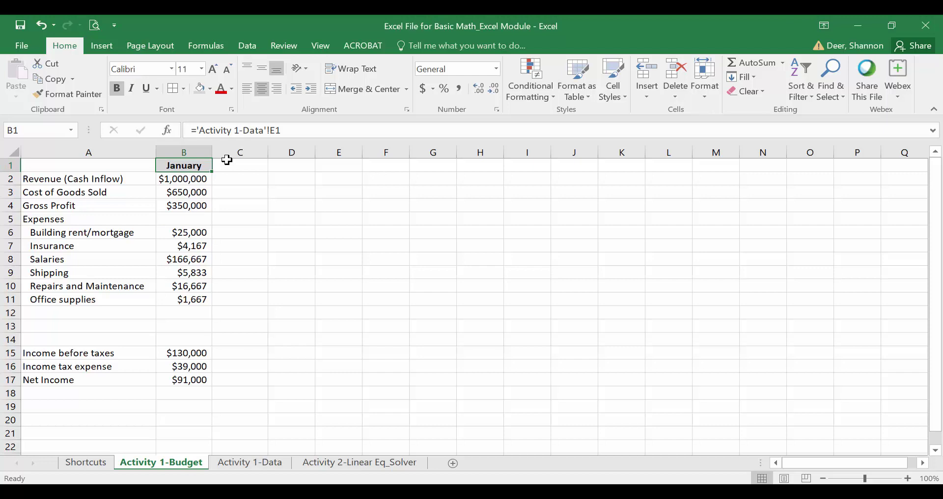
{"action": "left_click", "coordinate": [227, 162]}
{"action": "key", "text": "Left"}
{"action": "key", "text": "Down"}
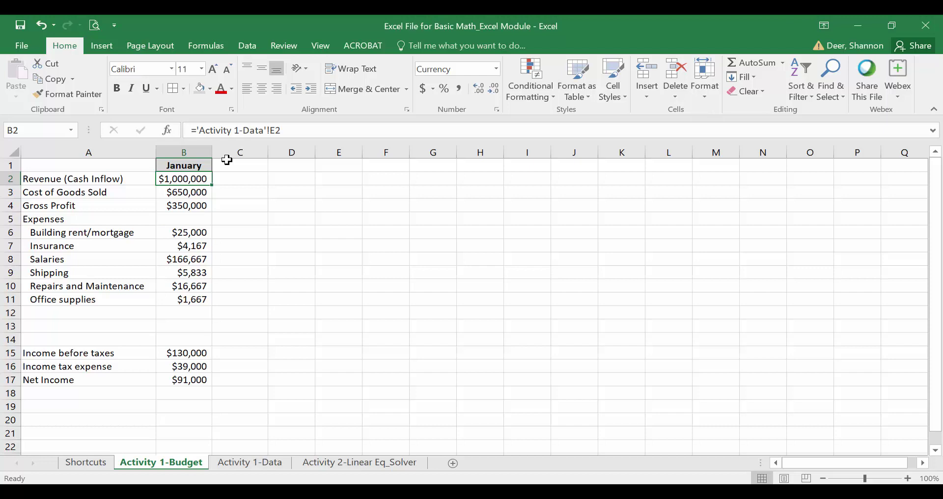
{"action": "key", "text": "Down"}
{"action": "key", "text": "Up"}
{"action": "key", "text": "Down"}
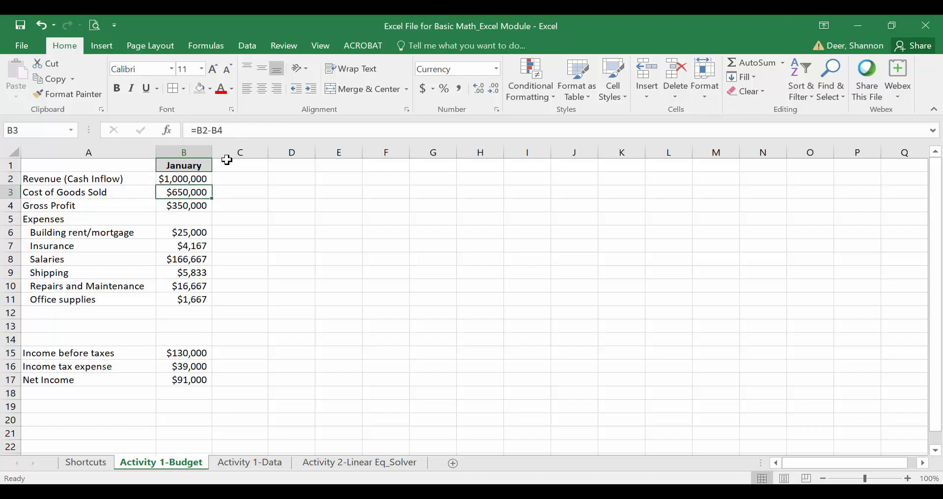
{"action": "key", "text": "Down"}
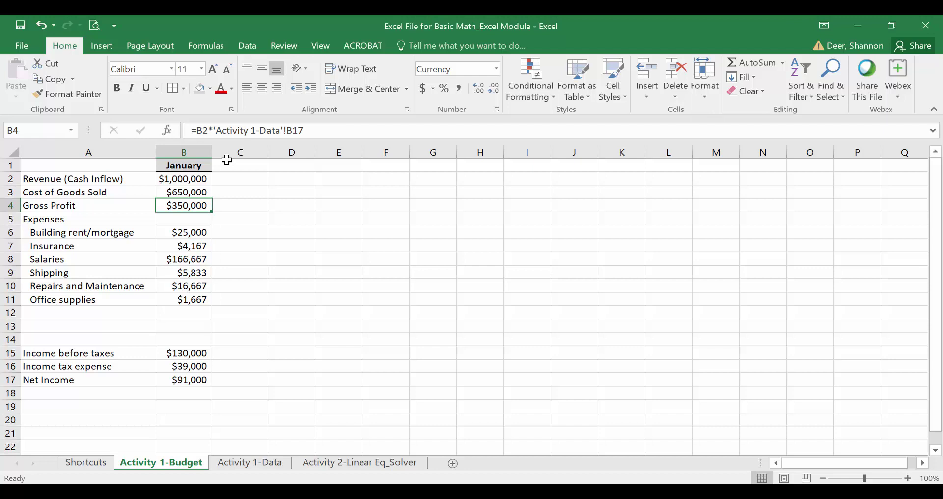
{"action": "key", "text": "F2"}
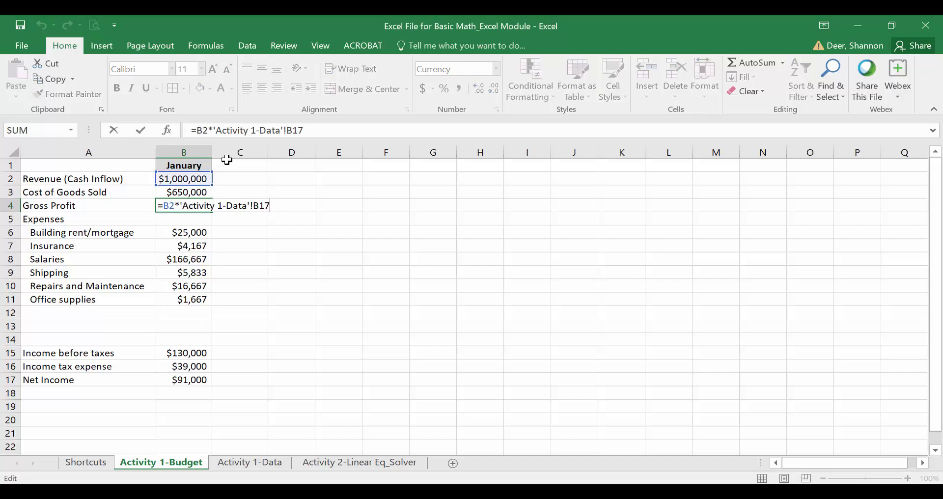
{"action": "key", "text": "Left"}
{"action": "key", "text": "Left"}
{"action": "key", "text": "Return"}
{"action": "key", "text": "Up"}
{"action": "key", "text": "Right"}
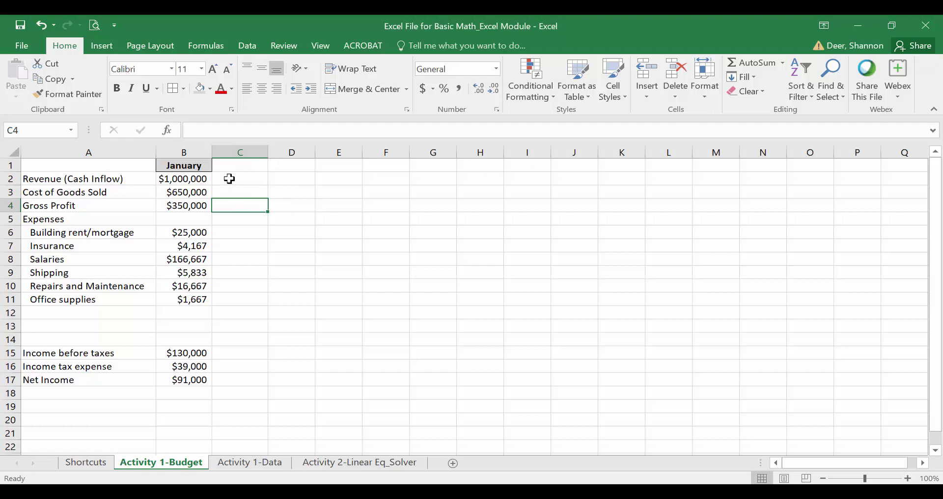
{"action": "key", "text": "Left"}
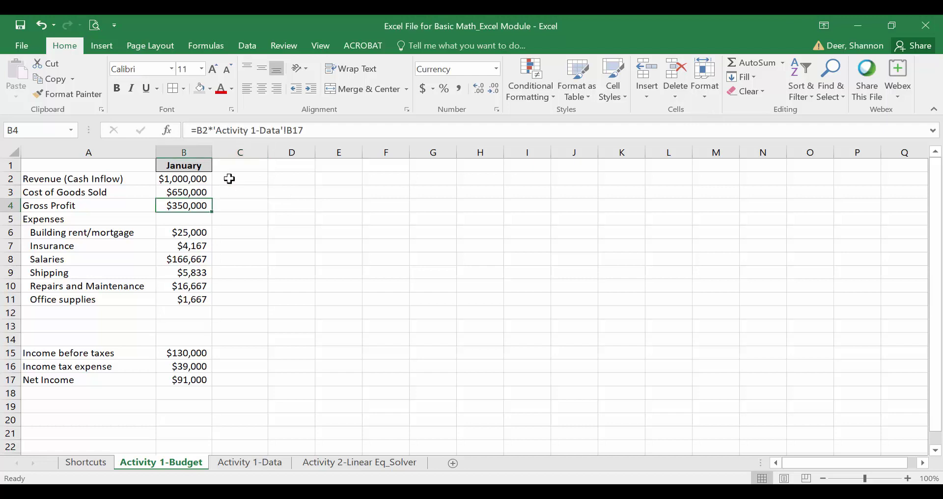
Check the Gross Profit formula and the 35% rate in Activity 1-Data cell B17.
{"action": "key", "text": "F2"}
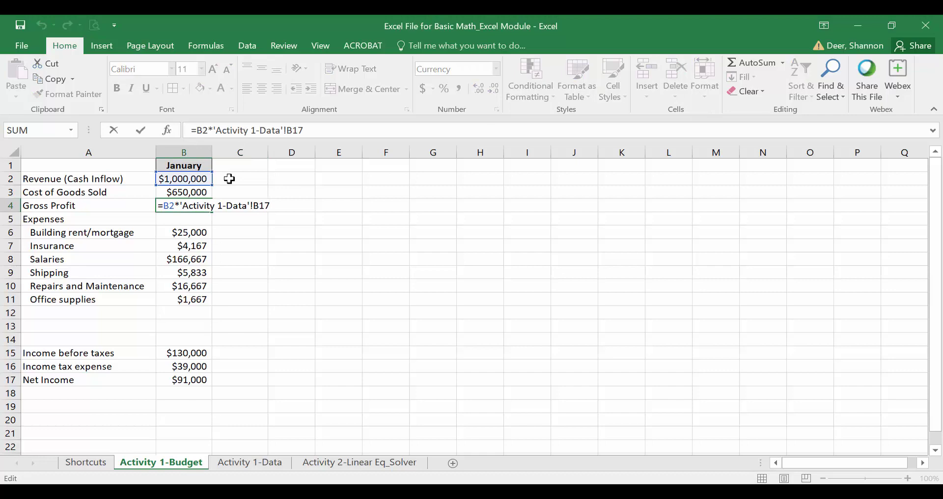
{"action": "key", "text": "Left"}
{"action": "key", "text": "Left"}
{"action": "key", "text": "Left"}
{"action": "key", "text": "Return"}
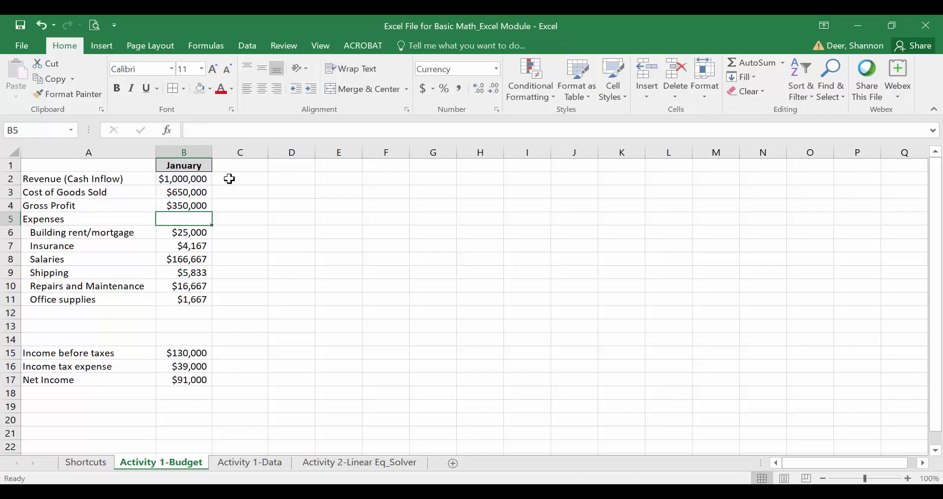
{"action": "key", "text": "Up"}
{"action": "key", "text": "ctrl+Page_Down"}
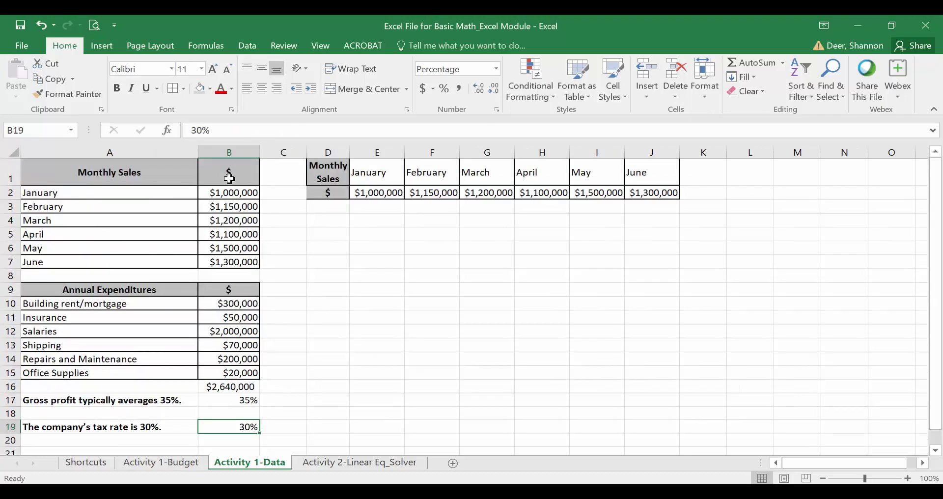
{"action": "key", "text": "Up"}
{"action": "key", "text": "Up"}
{"action": "key", "text": "Up"}
{"action": "key", "text": "Down"}
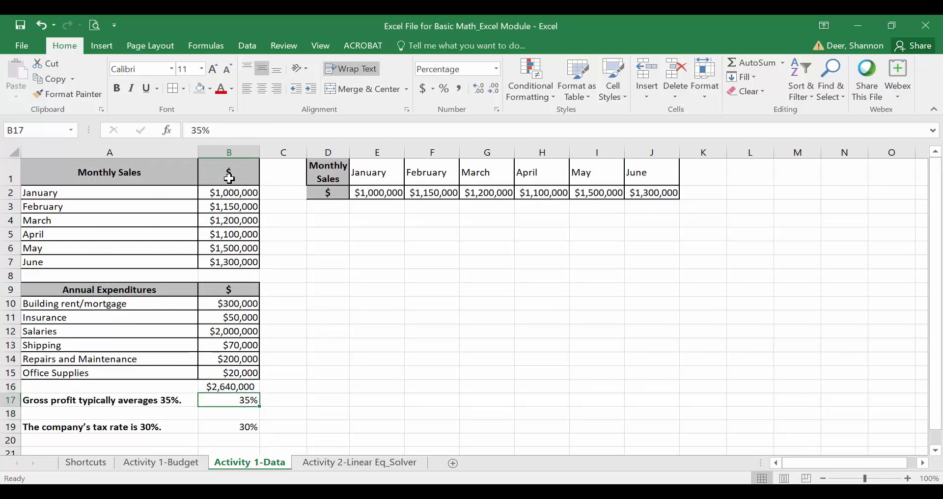
{"action": "key", "text": "ctrl+Page_Up"}
Make B4's rate reference absolute: =B2*'Activity 1-Data'!$B$17, still $350,000.
{"action": "key", "text": "F2"}
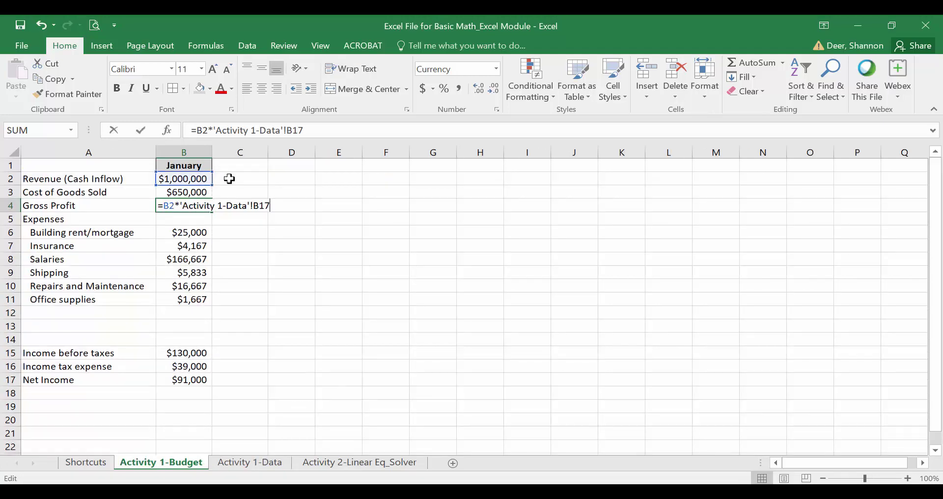
{"action": "key", "text": "Left"}
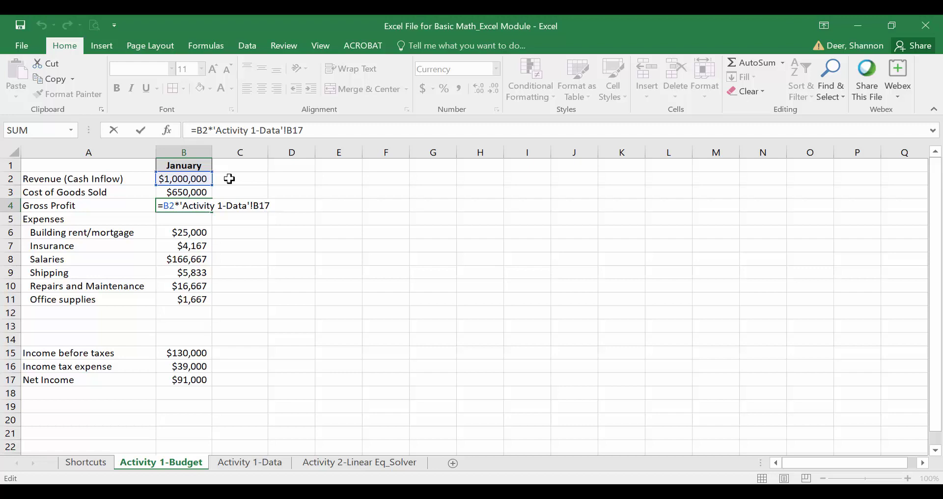
{"action": "key", "text": "F4"}
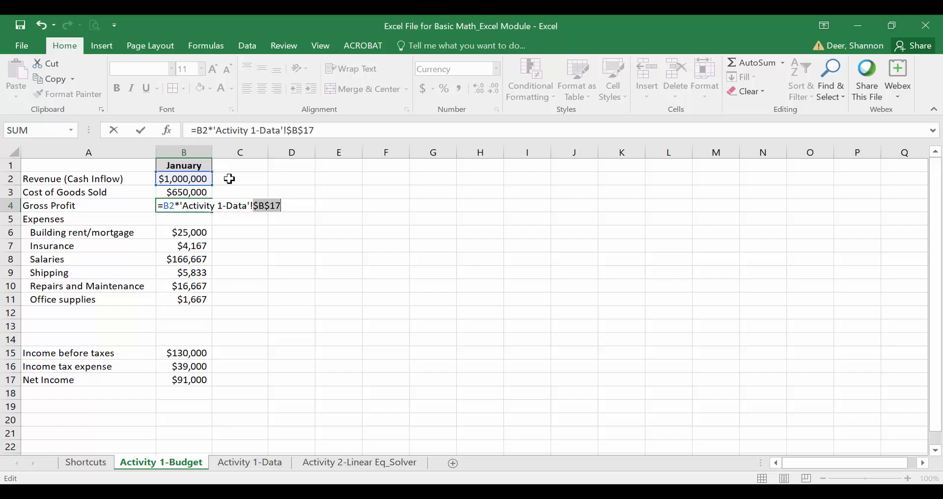
{"action": "key", "text": "Return"}
{"action": "key", "text": "Up"}
{"action": "key", "text": "F2"}
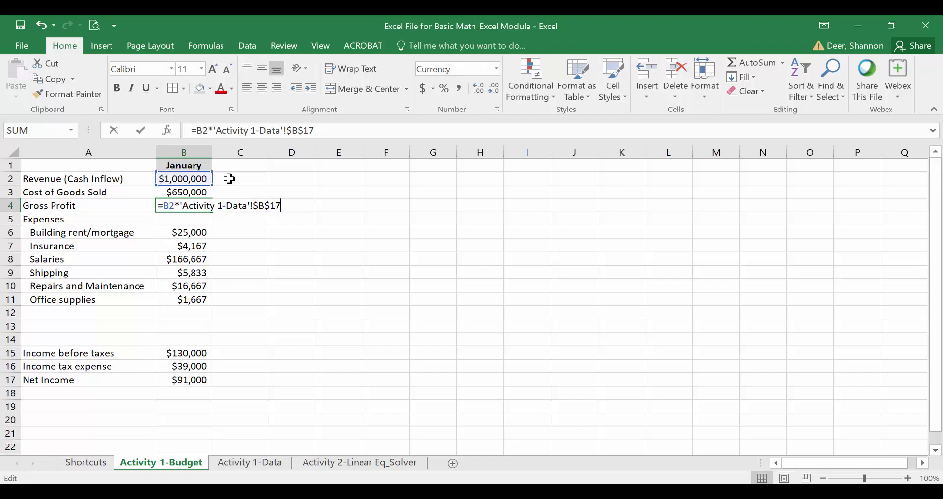
{"action": "key", "text": "Return"}
{"action": "key", "text": "Up"}
{"action": "key", "text": "Up"}
{"action": "key", "text": "Up"}
{"action": "key", "text": "shift+Down"}
{"action": "key", "text": "shift+Down"}
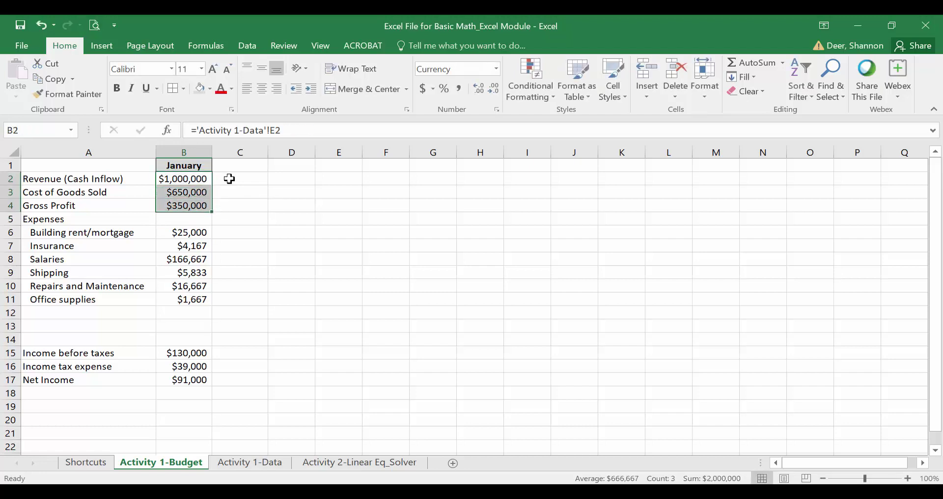
{"action": "key", "text": "ctrl+c"}
{"action": "left_click", "coordinate": [230, 179]}
{"action": "key", "text": "ctrl+v"}
{"action": "key", "text": "Down"}
{"action": "key", "text": "Down"}
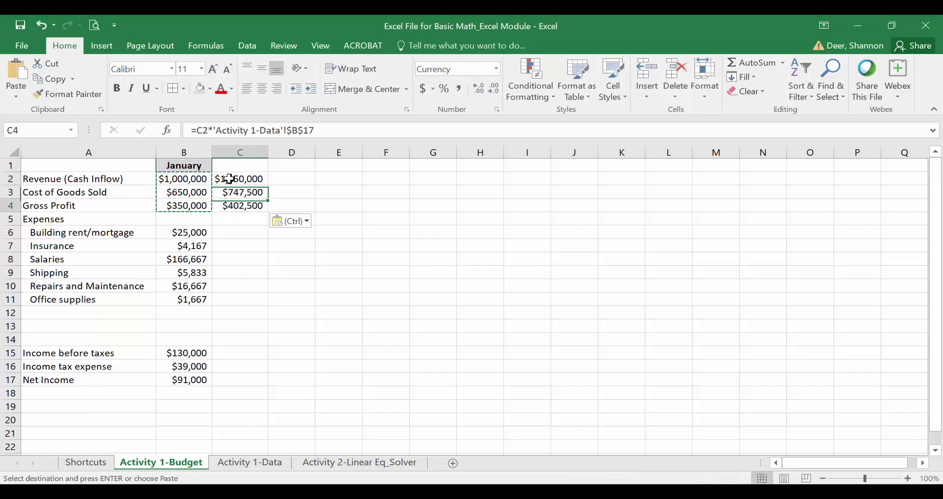
{"action": "key", "text": "F2"}
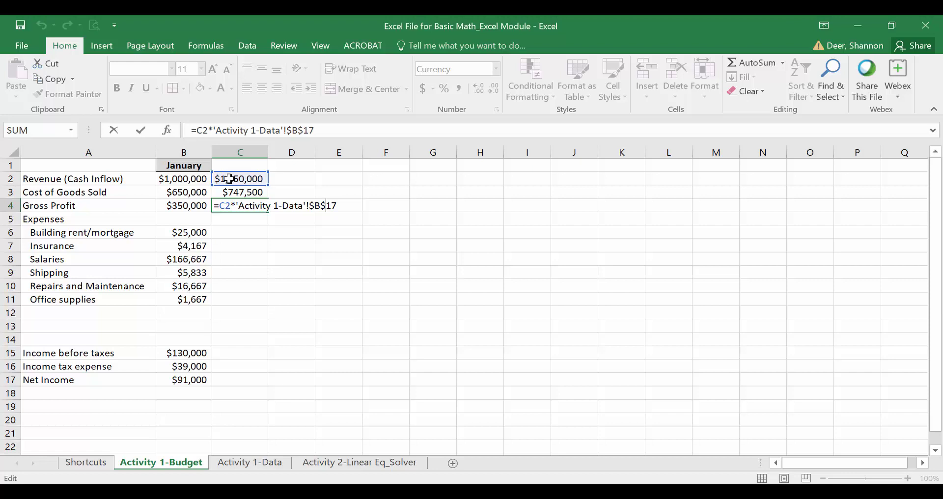
{"action": "key", "text": "Return"}
{"action": "key", "text": "Up"}
{"action": "key", "text": "shift+Up"}
{"action": "key", "text": "shift+Up"}
{"action": "key", "text": "Delete"}
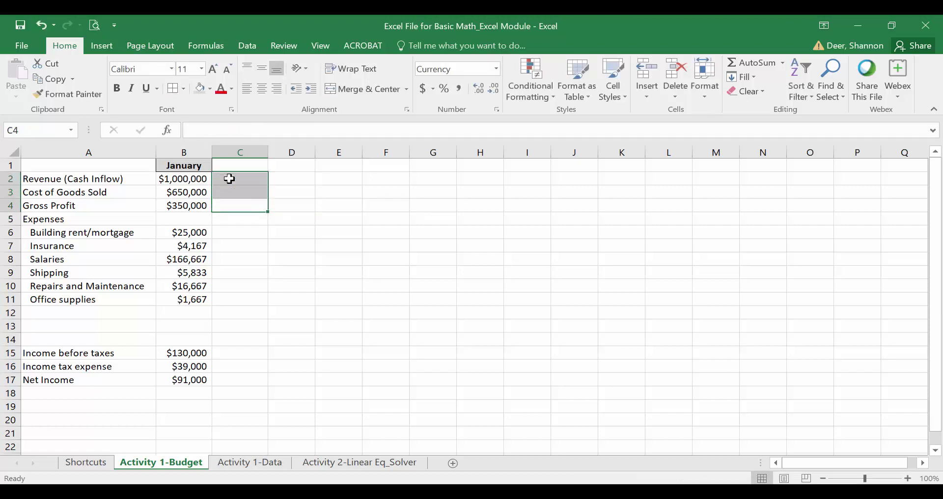
{"action": "key", "text": "Left"}
{"action": "key", "text": "Down"}
{"action": "key", "text": "Down"}
{"action": "key", "text": "Up"}
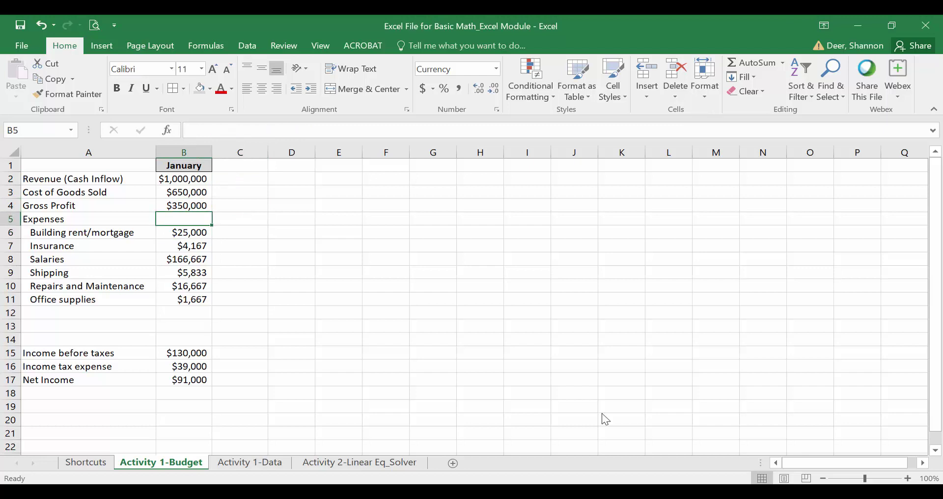